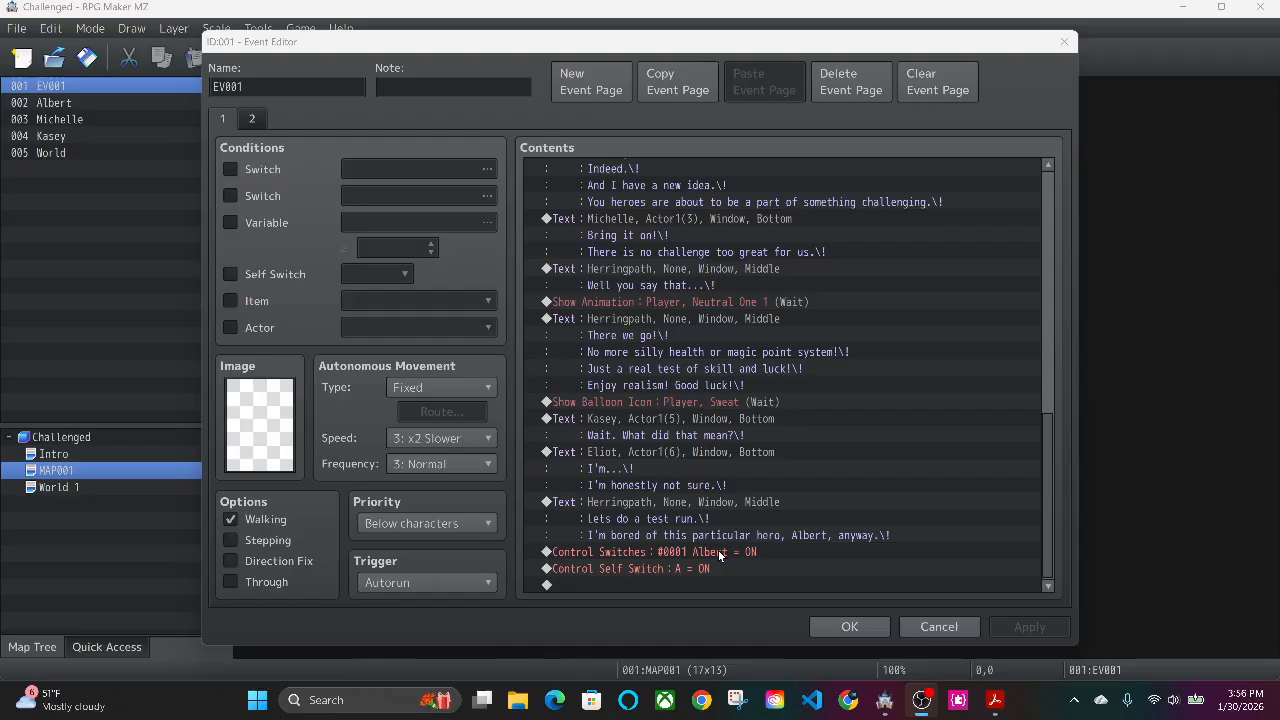
- Check the command that turns on the Albert switch in event EV001 and close the event
{"action": "left_click", "coordinate": [717, 552]}
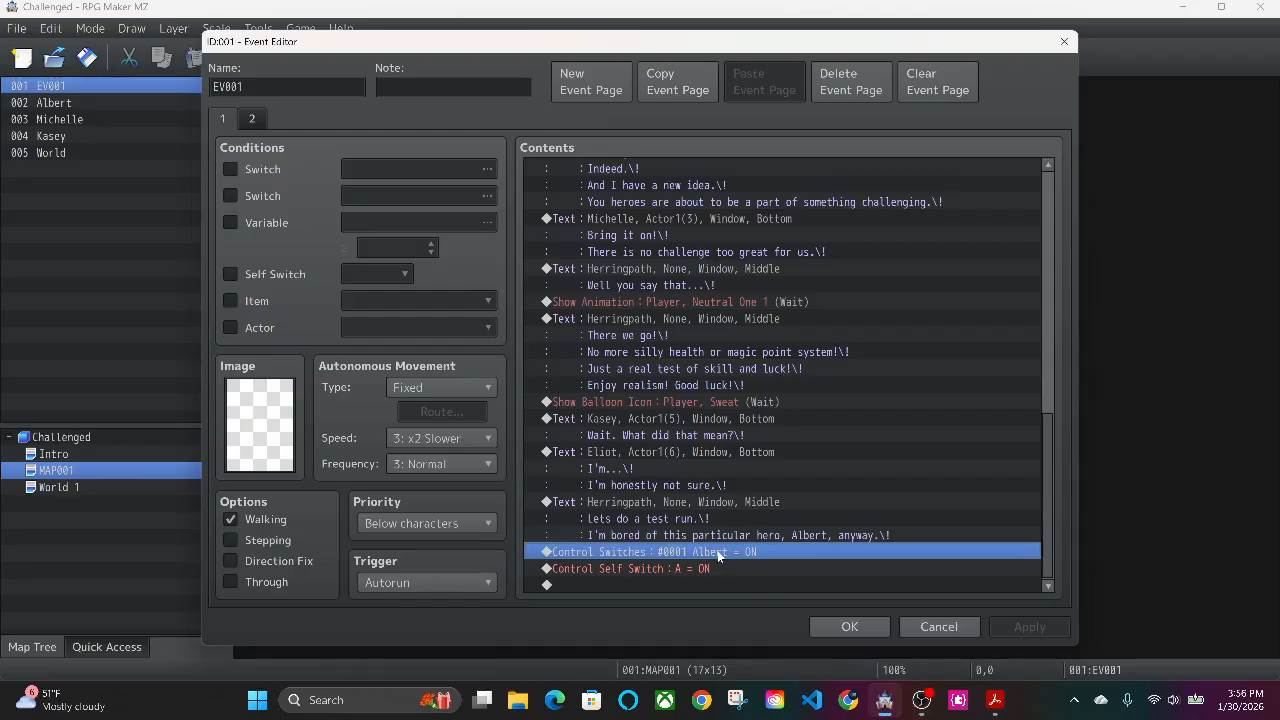
{"action": "left_click", "coordinate": [850, 626]}
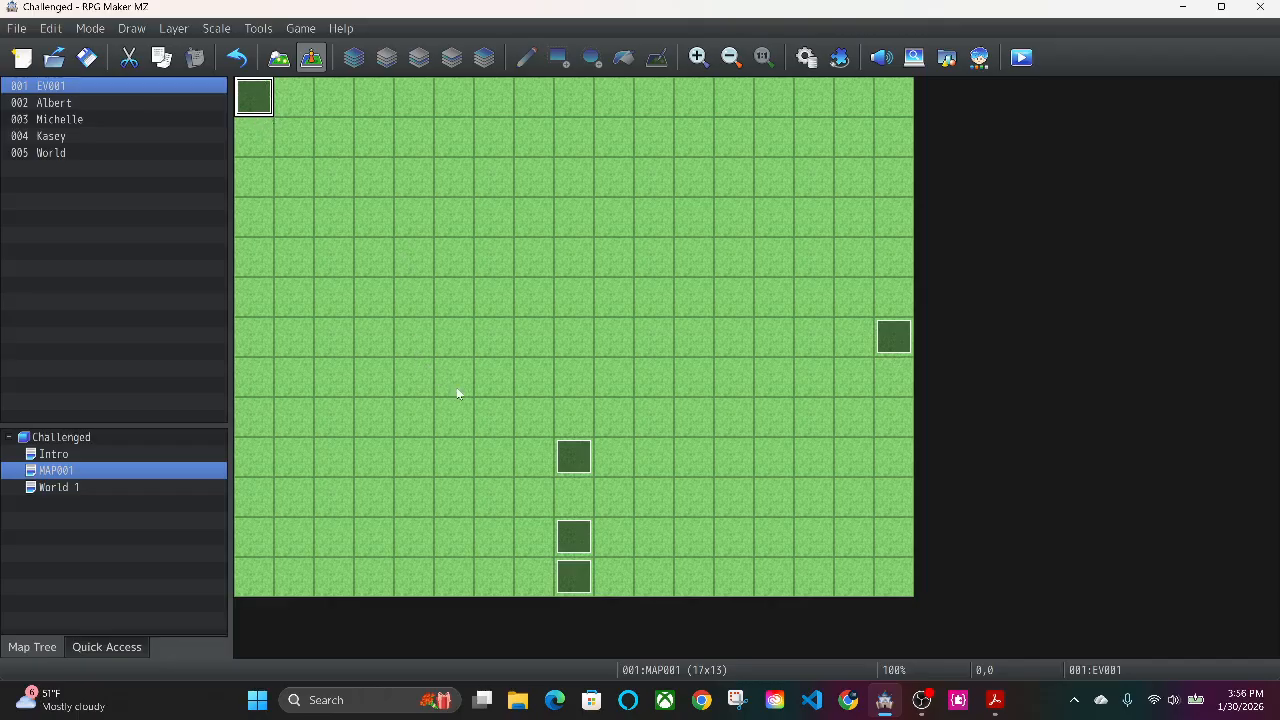
- Open the Albert event on the map and examine its opening commands, from the Power up 2 animation to the Herringpath dialogue
{"action": "double_click", "coordinate": [573, 578]}
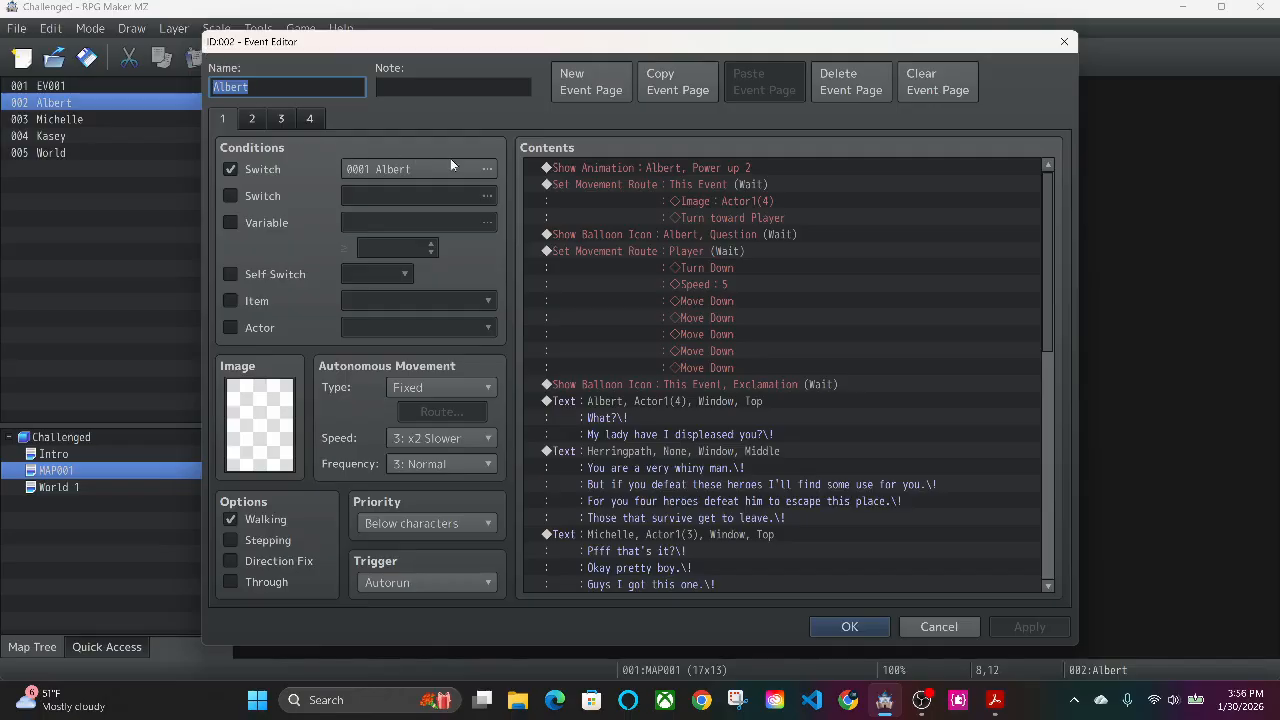
{"action": "scroll", "coordinate": [821, 211], "scroll_direction": "down", "scroll_amount": 5}
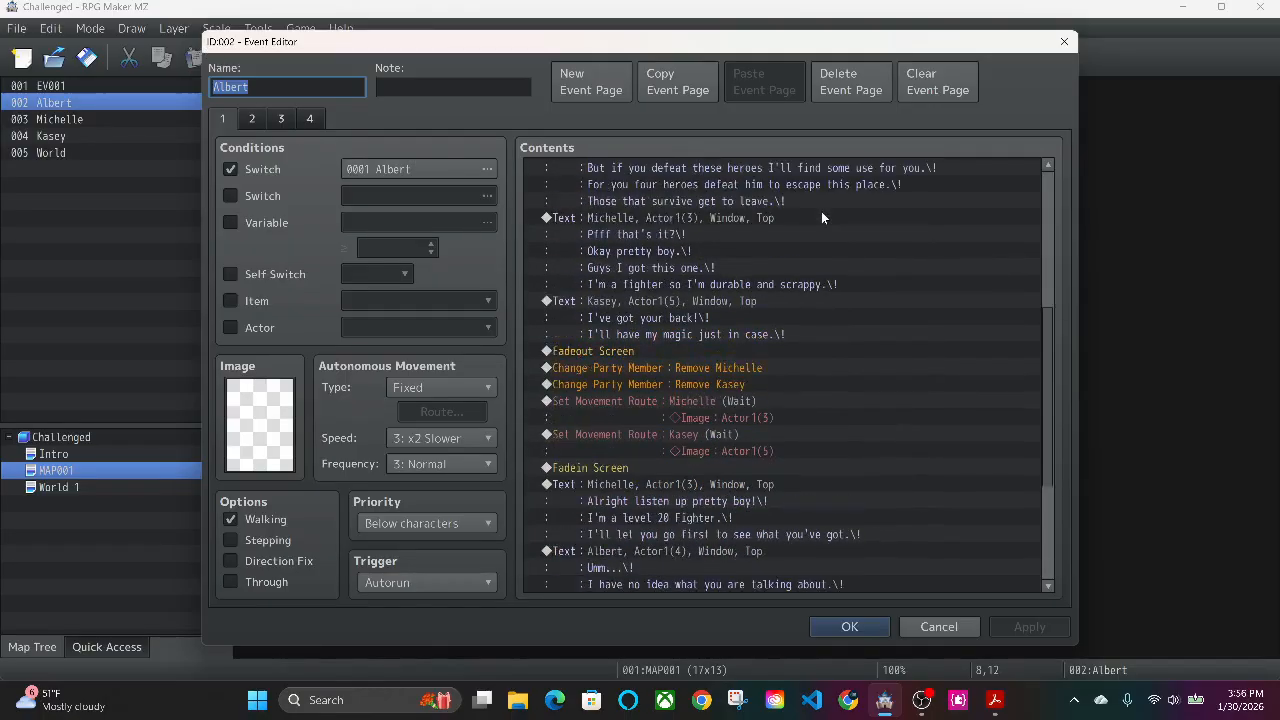
{"action": "scroll", "coordinate": [821, 211], "scroll_direction": "up", "scroll_amount": 5}
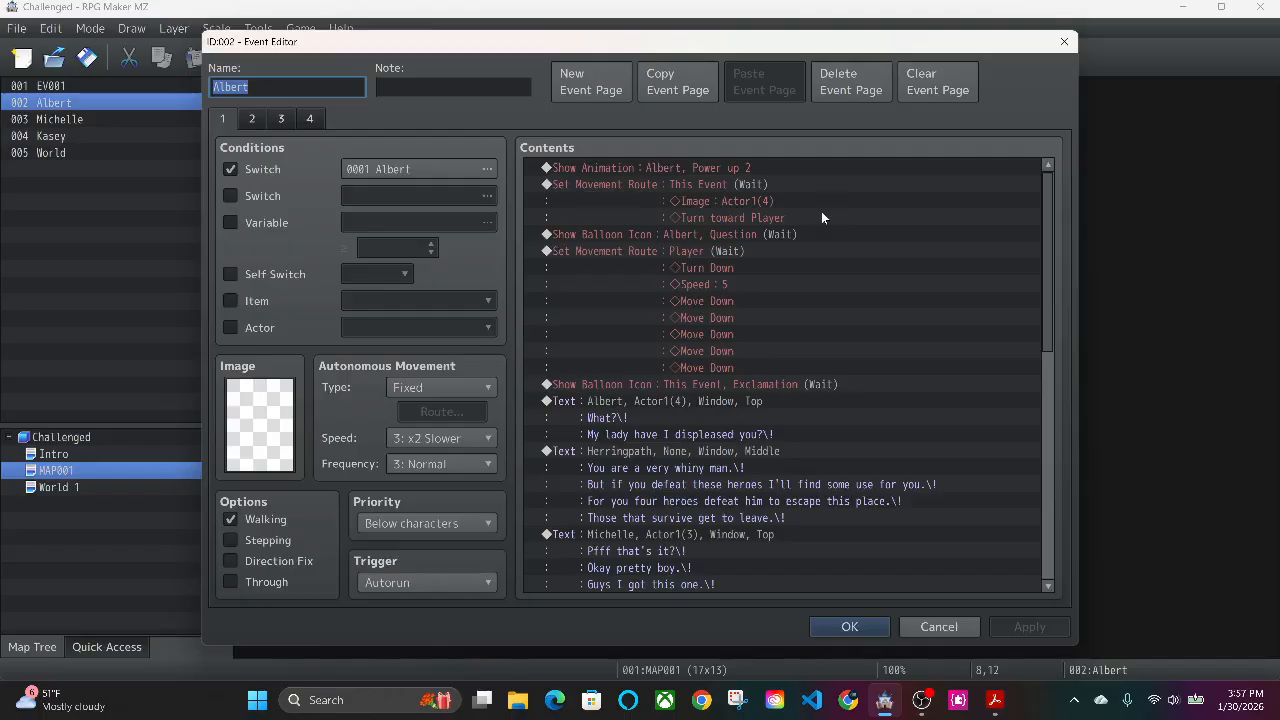
{"action": "left_click", "coordinate": [679, 169]}
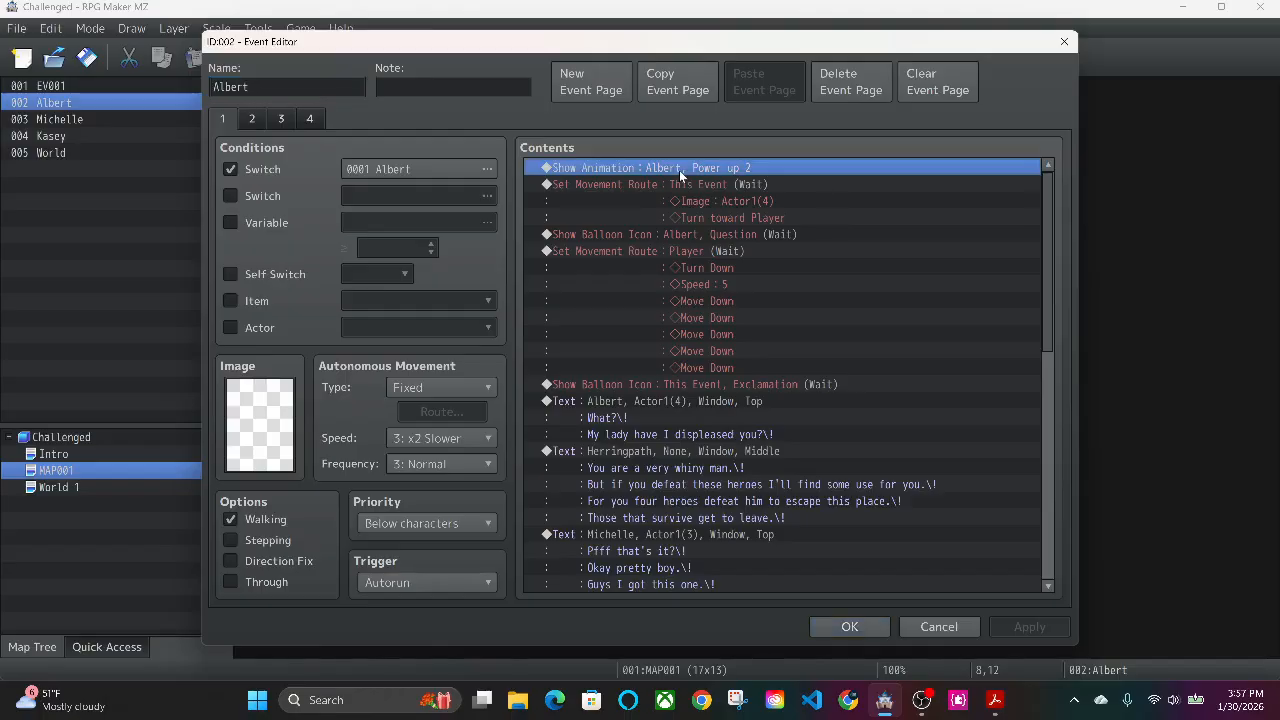
{"action": "key", "text": "Down"}
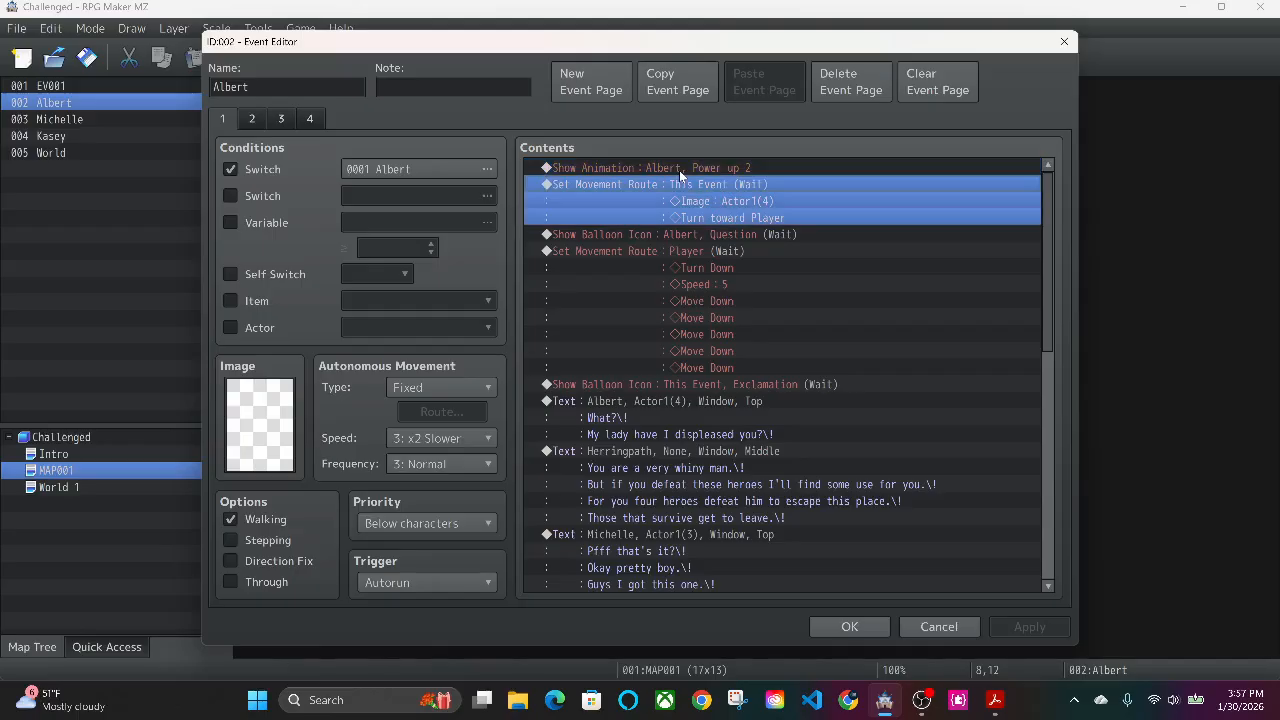
{"action": "key", "text": "Down"}
{"action": "key", "text": "Down"}
{"action": "key", "text": "Down"}
{"action": "key", "text": "Down"}
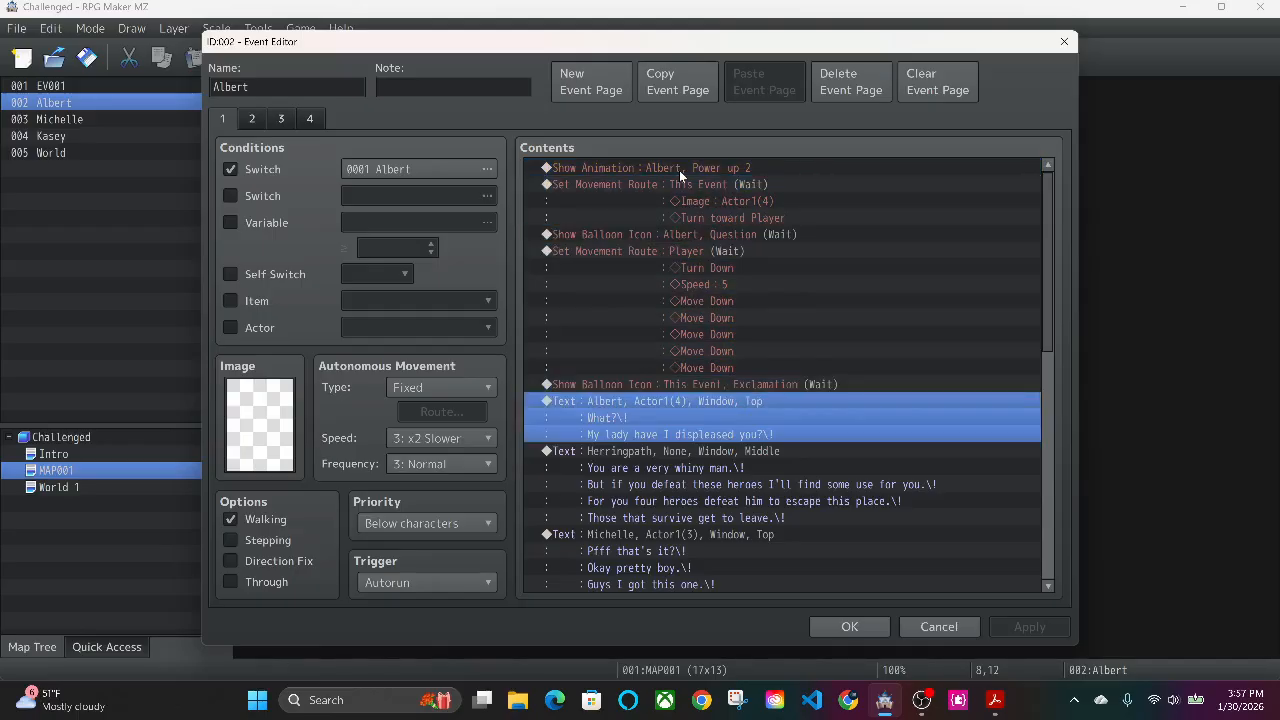
{"action": "key", "text": "Down"}
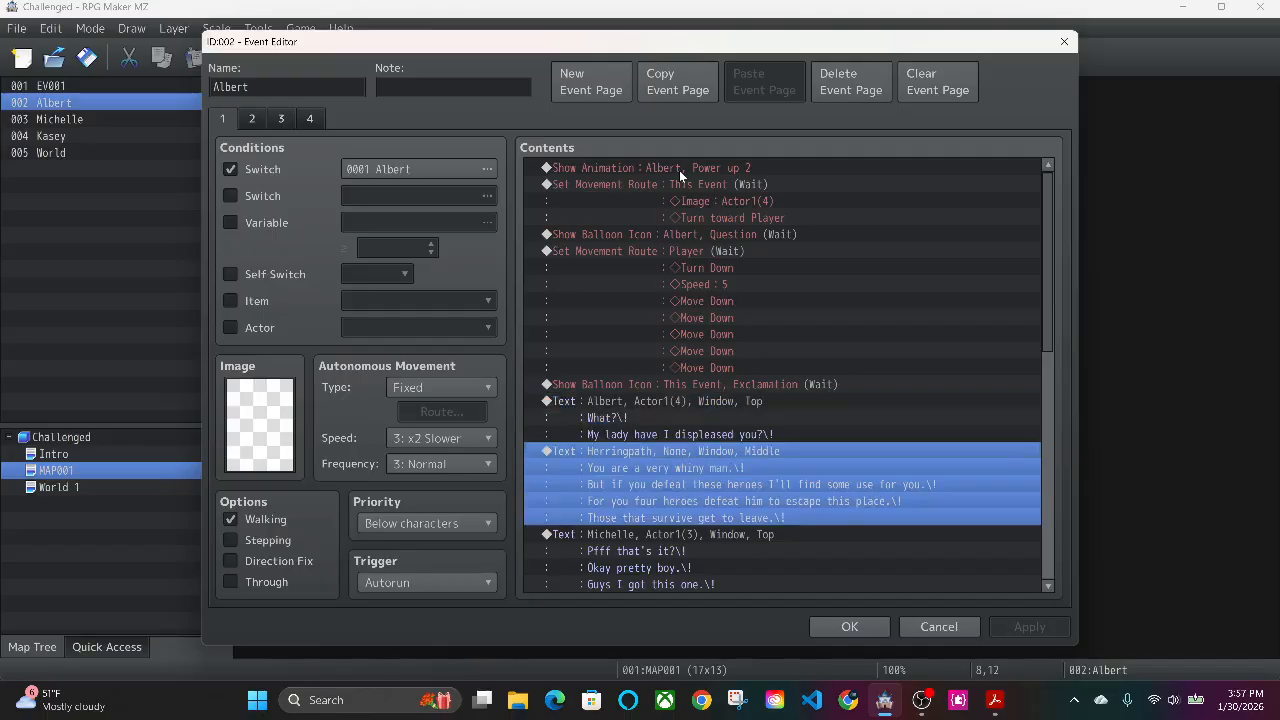
{"action": "key", "text": "Up"}
{"action": "key", "text": "Up"}
{"action": "key", "text": "Up"}
{"action": "key", "text": "Up"}
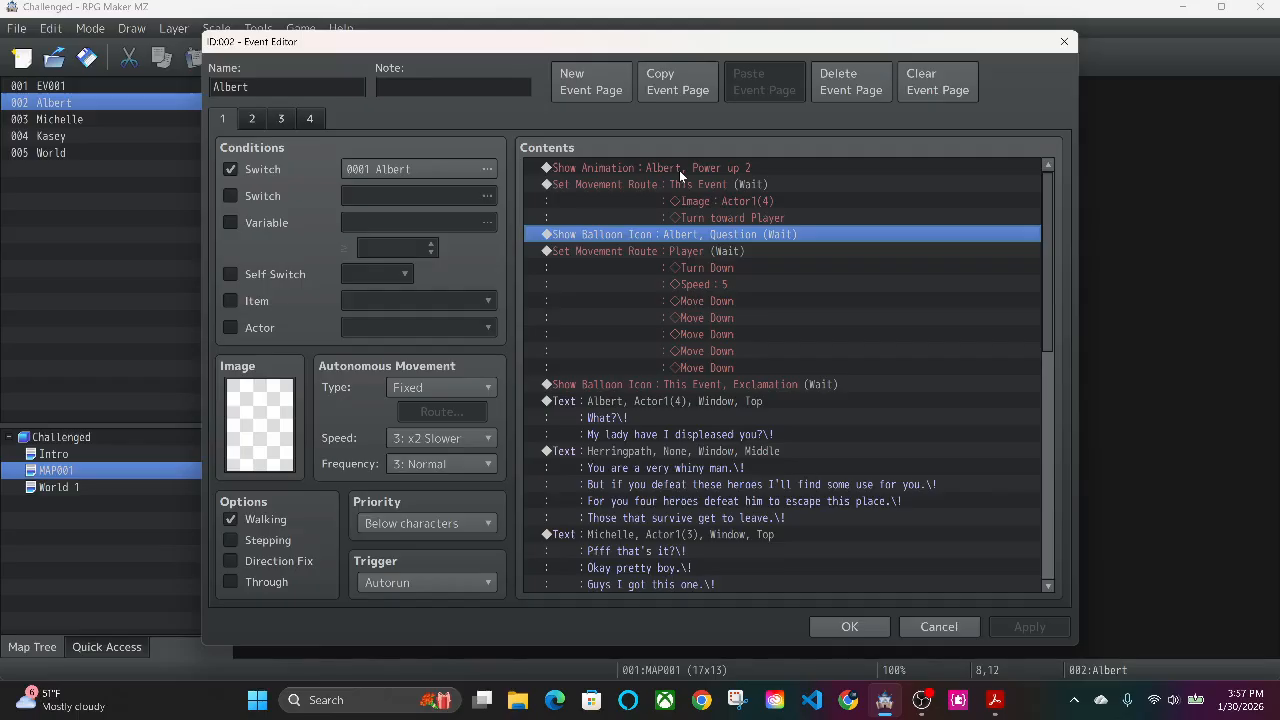
{"action": "key", "text": "Down"}
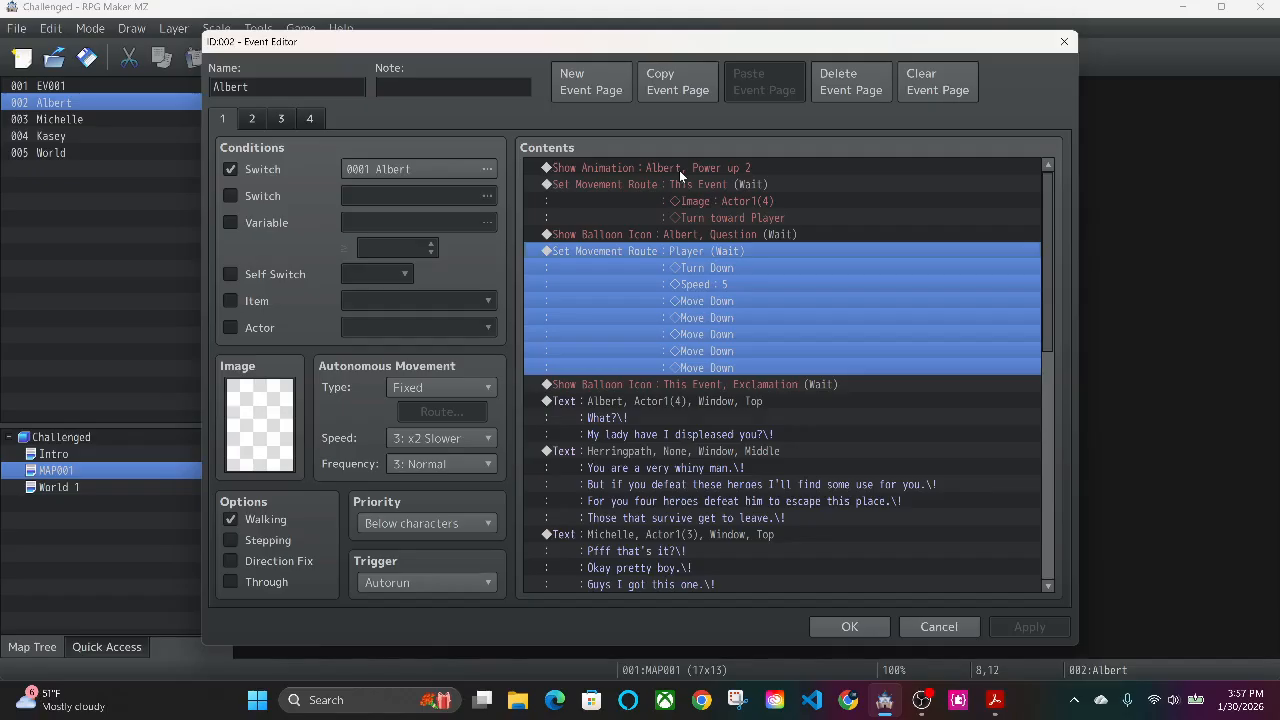
- Preview the player's movement route from the Albert event on the map and leave the route without saving
{"action": "right_click", "coordinate": [685, 260]}
{"action": "left_click", "coordinate": [712, 285]}
{"action": "left_click", "coordinate": [447, 443]}
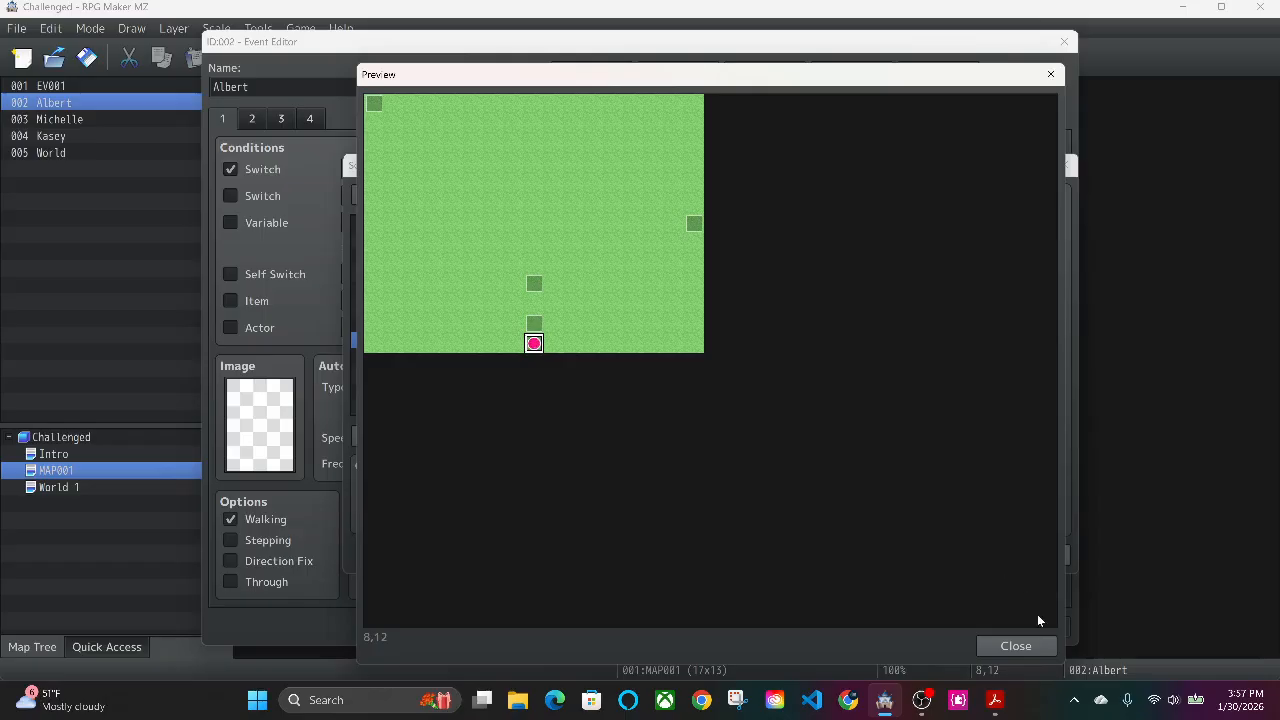
{"action": "left_click", "coordinate": [1016, 646]}
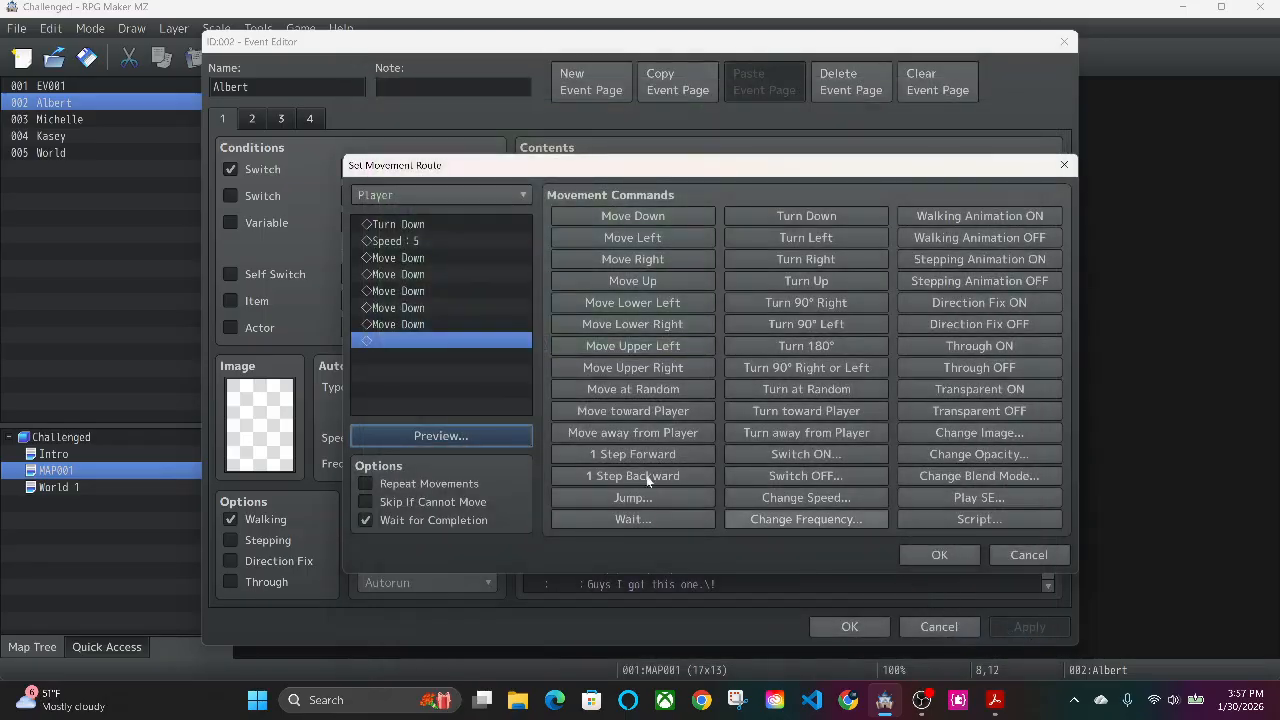
{"action": "left_click", "coordinate": [1037, 561]}
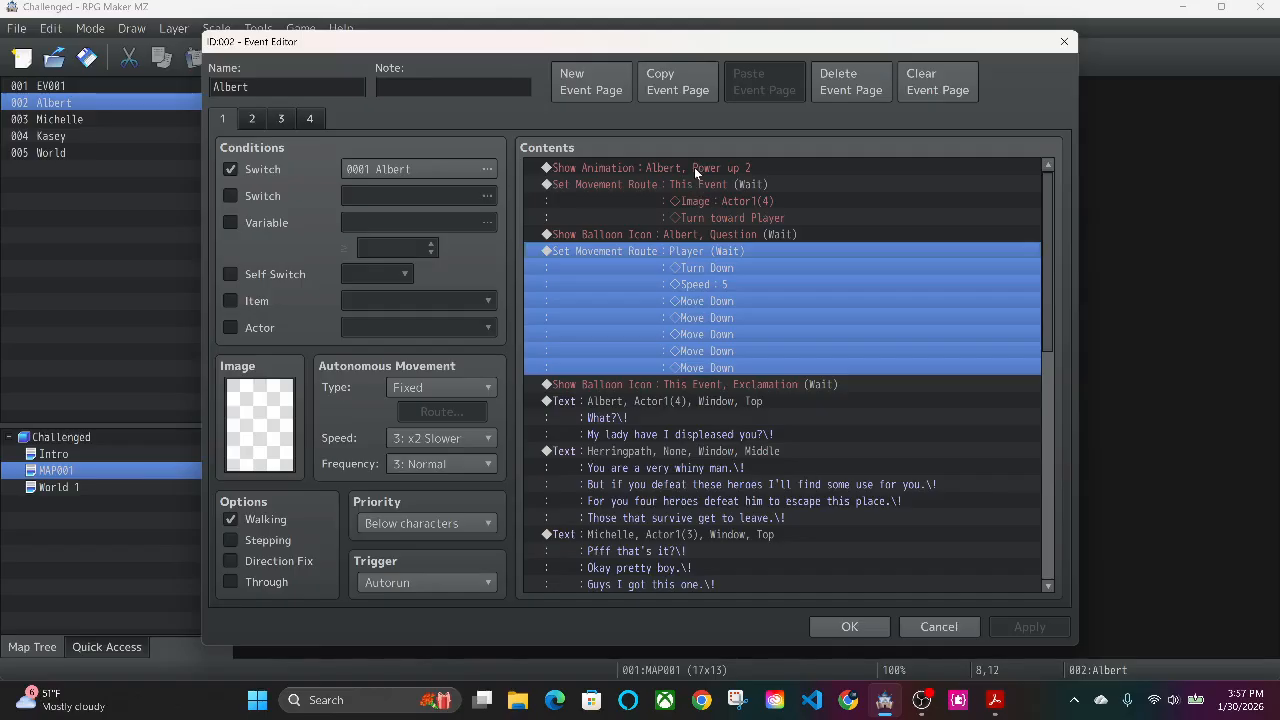
- Examine the Michelle and Kasey dialogue that precedes the screen fadeout in the Albert event
{"action": "scroll", "coordinate": [718, 372], "scroll_direction": "down", "scroll_amount": 3}
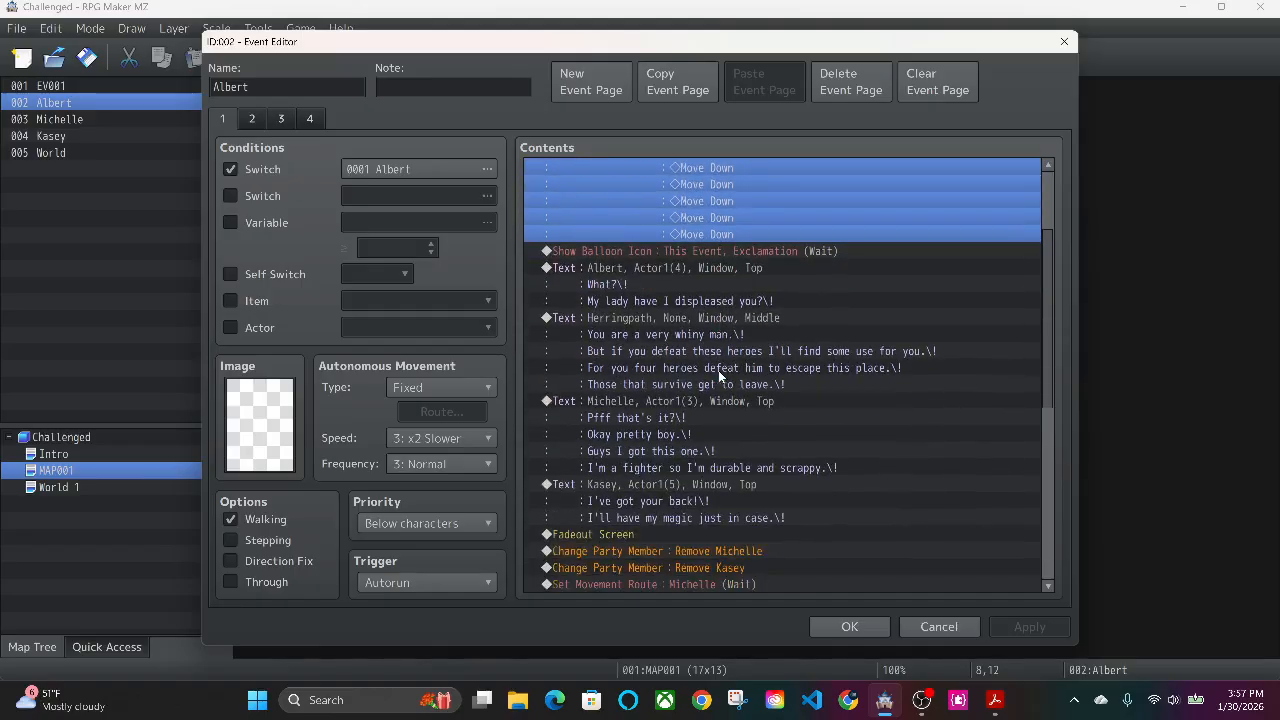
{"action": "scroll", "coordinate": [718, 374], "scroll_direction": "down", "scroll_amount": 3}
{"action": "scroll", "coordinate": [676, 374], "scroll_direction": "down", "scroll_amount": 1}
{"action": "scroll", "coordinate": [676, 374], "scroll_direction": "up", "scroll_amount": 1}
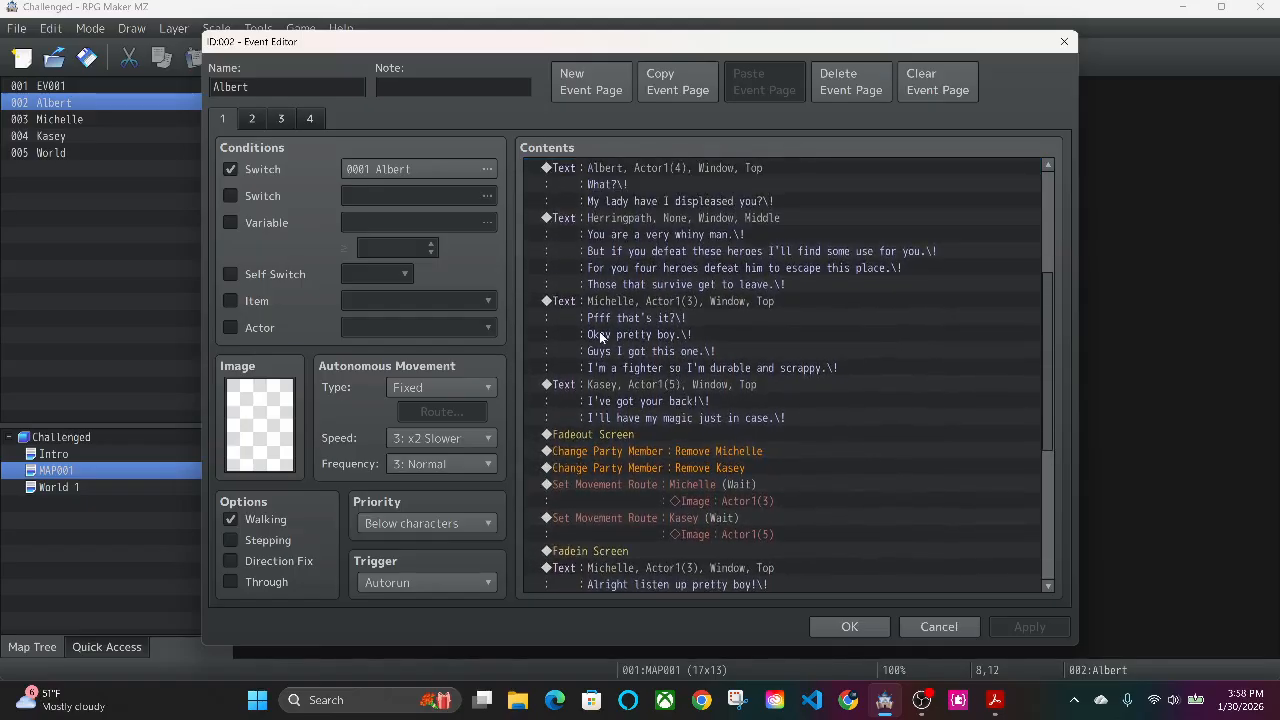
{"action": "scroll", "coordinate": [656, 396], "scroll_direction": "down", "scroll_amount": 1}
{"action": "left_click", "coordinate": [639, 372]}
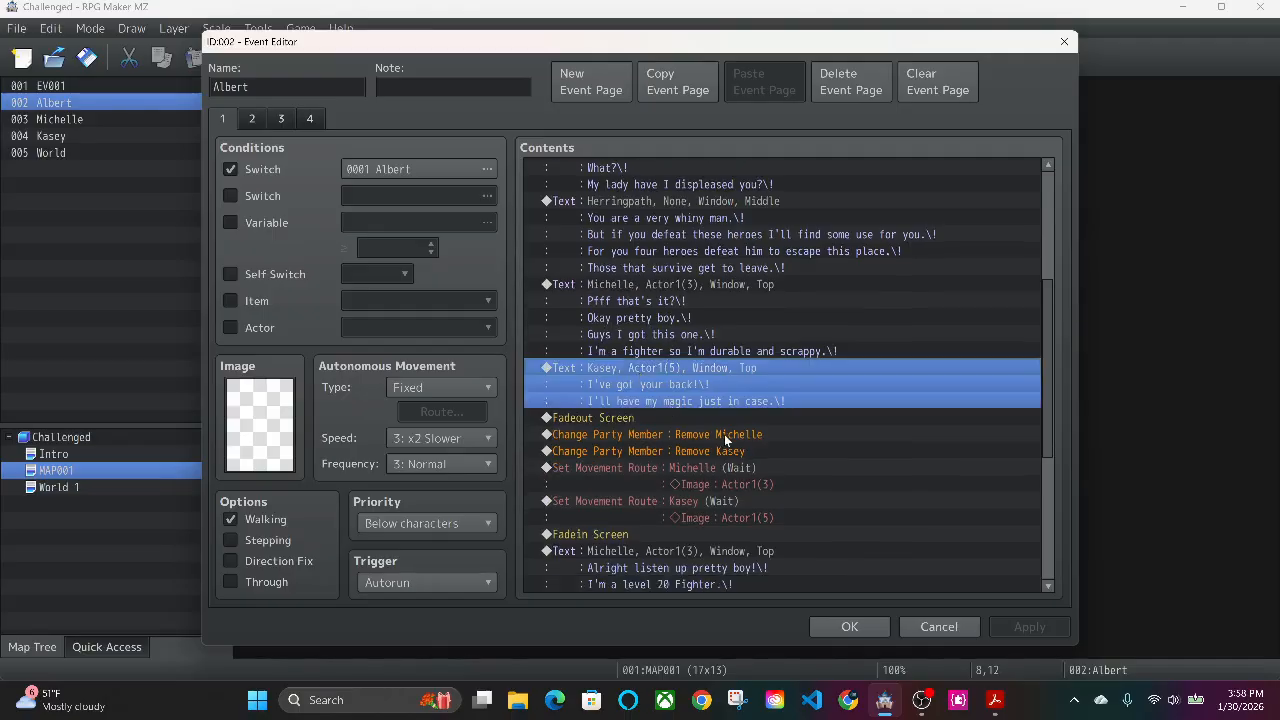
{"action": "left_click", "coordinate": [675, 285]}
{"action": "left_click", "coordinate": [665, 384]}
- Examine the Fadeout Screen command and the party member changes that remove Michelle and Kasey
{"action": "left_click", "coordinate": [611, 419]}
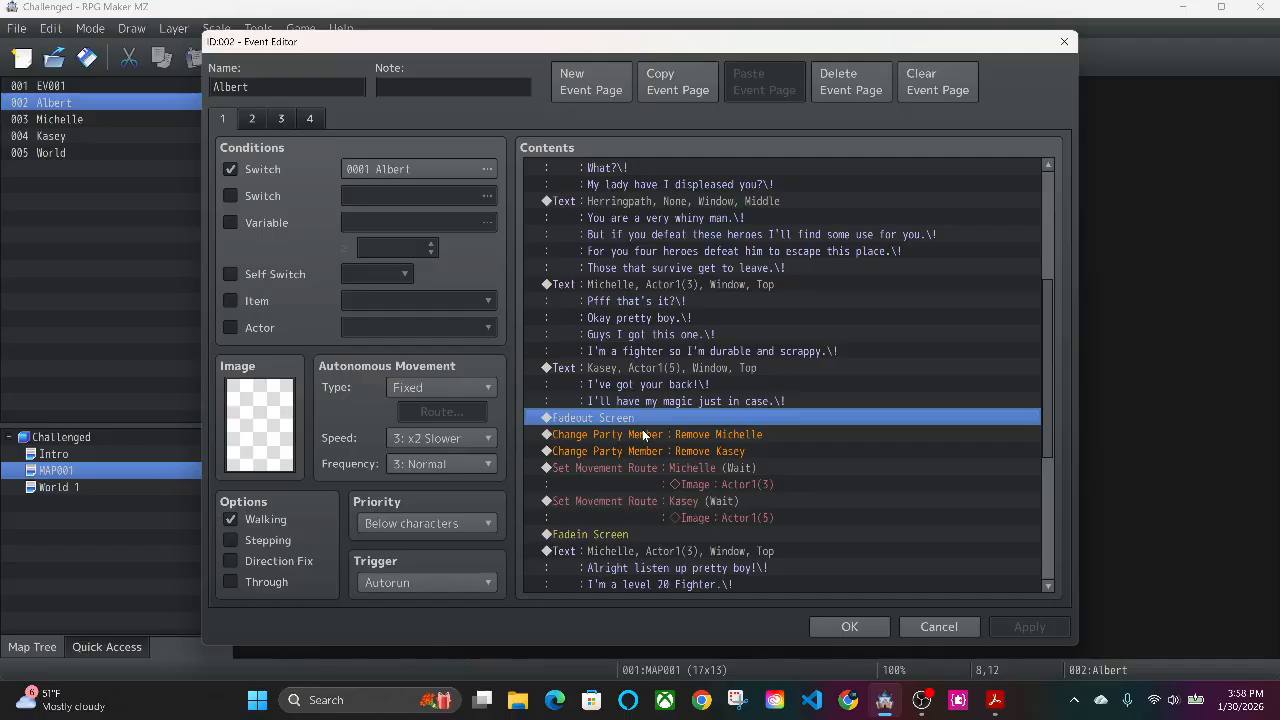
{"action": "left_click", "coordinate": [643, 435]}
{"action": "left_click", "coordinate": [640, 453]}
{"action": "left_click", "coordinate": [637, 440]}
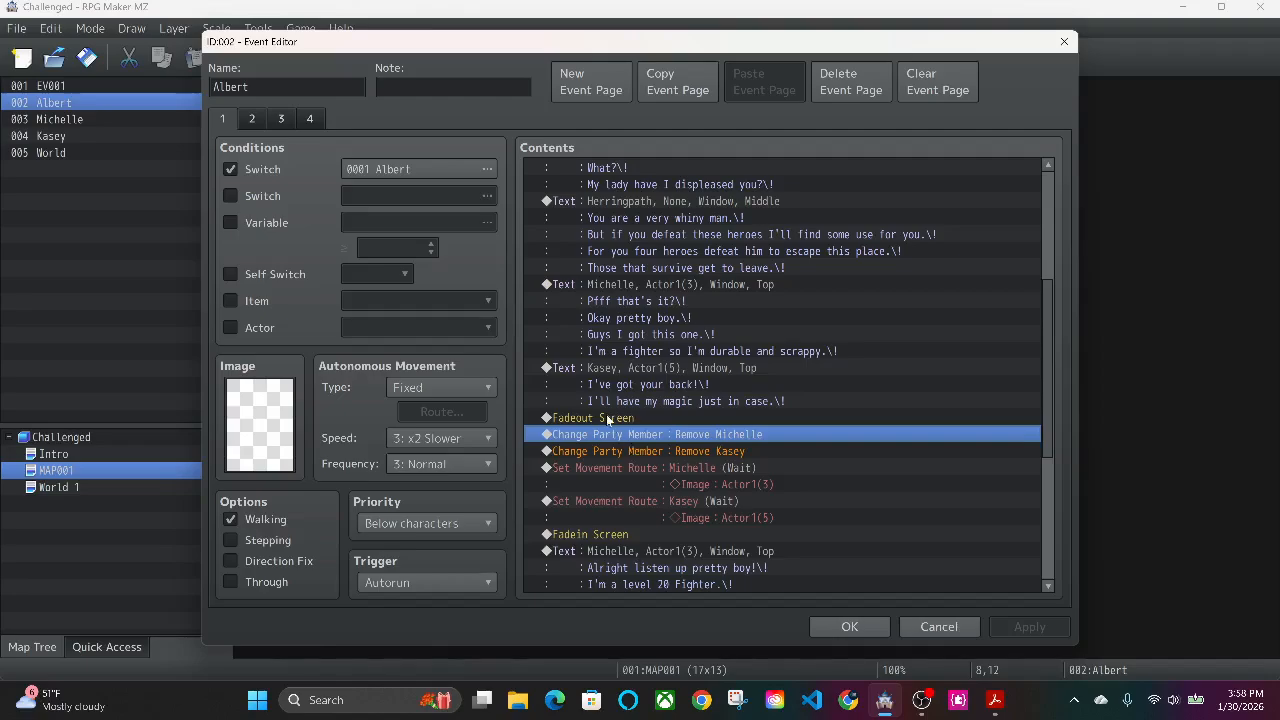
{"action": "left_click", "coordinate": [606, 416]}
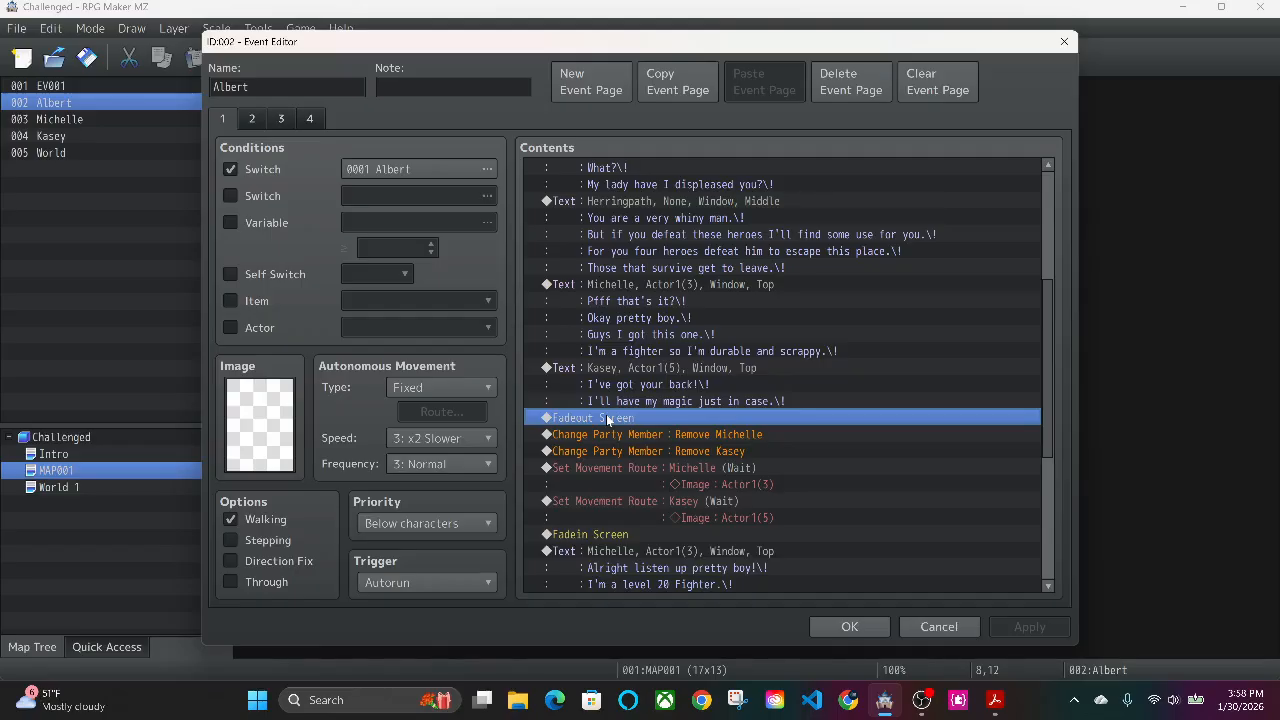
{"action": "left_click", "coordinate": [616, 435]}
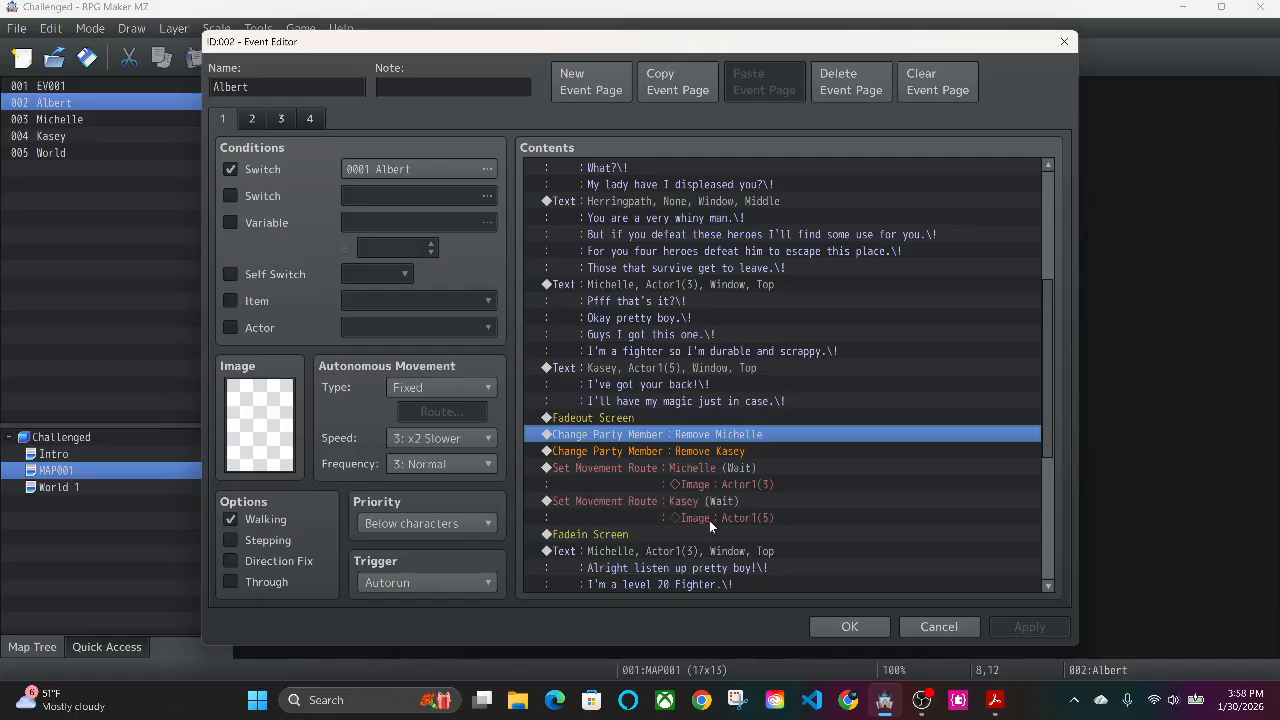
- Try adding a second image change with the fourth Actor1 character to Michelle's movement route, delete the duplicate and confirm the route
{"action": "right_click", "coordinate": [611, 466]}
{"action": "left_click", "coordinate": [634, 490]}
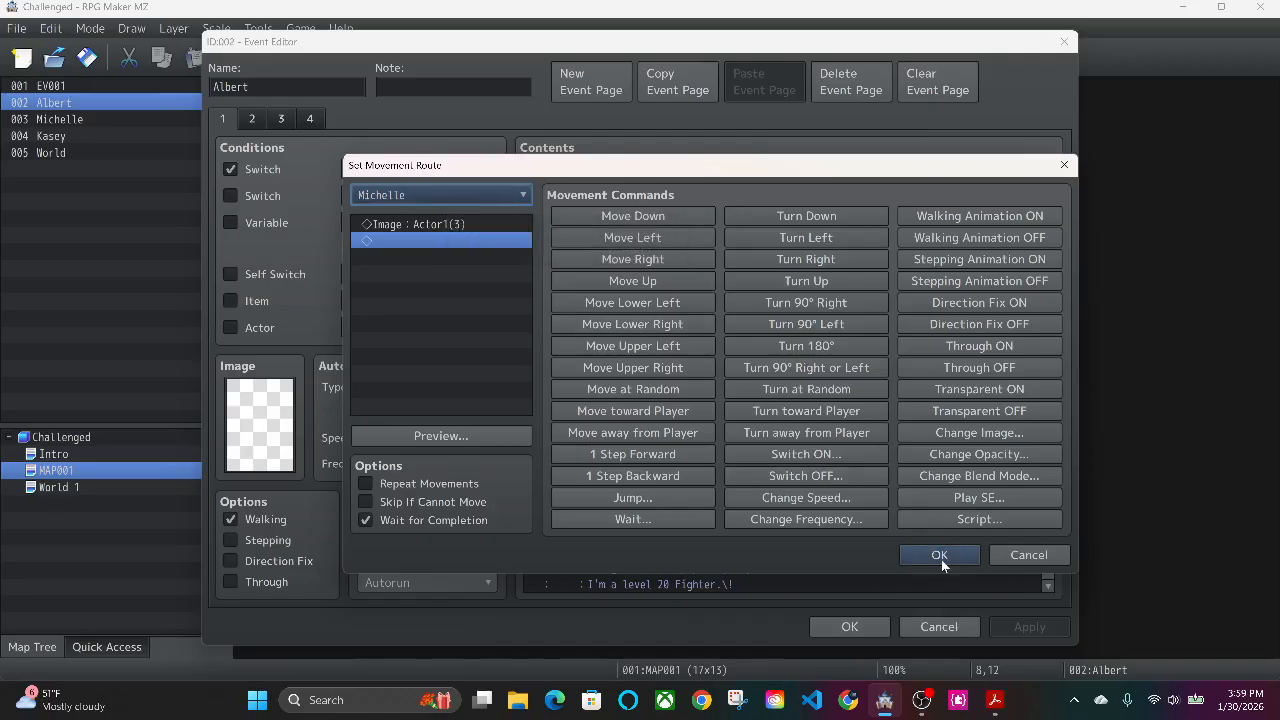
{"action": "left_click", "coordinate": [442, 224]}
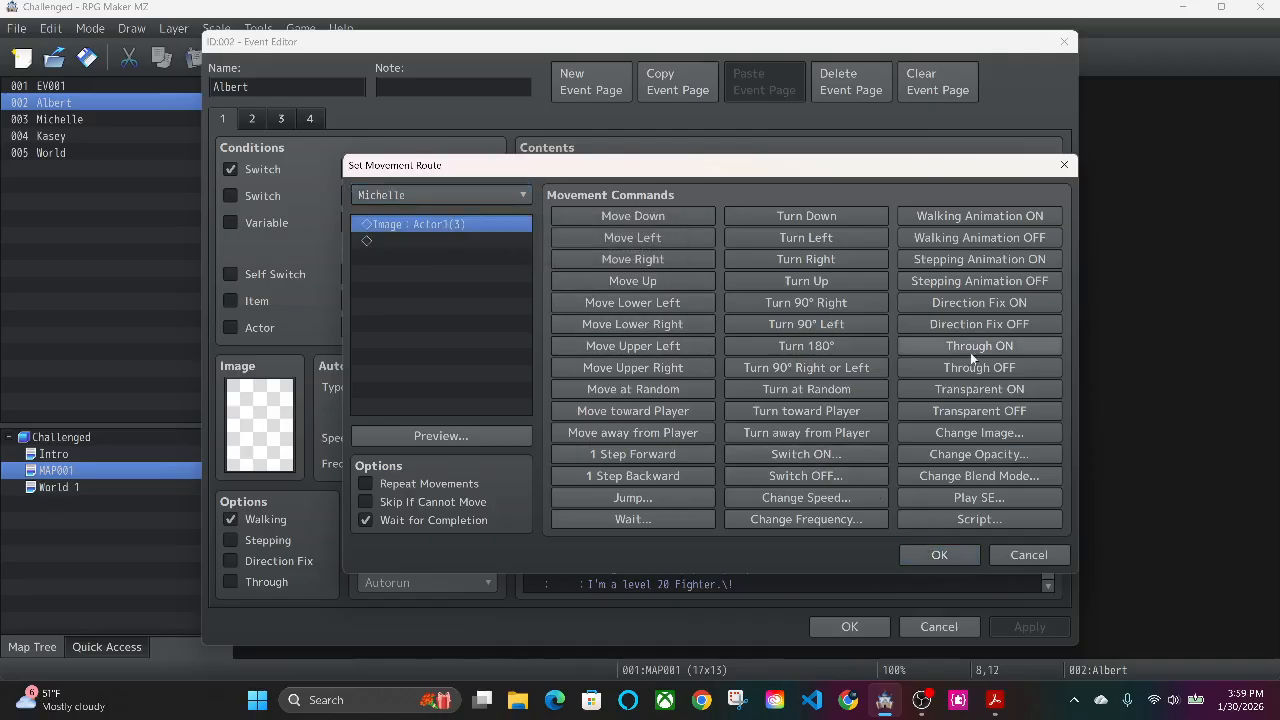
{"action": "left_click", "coordinate": [982, 433]}
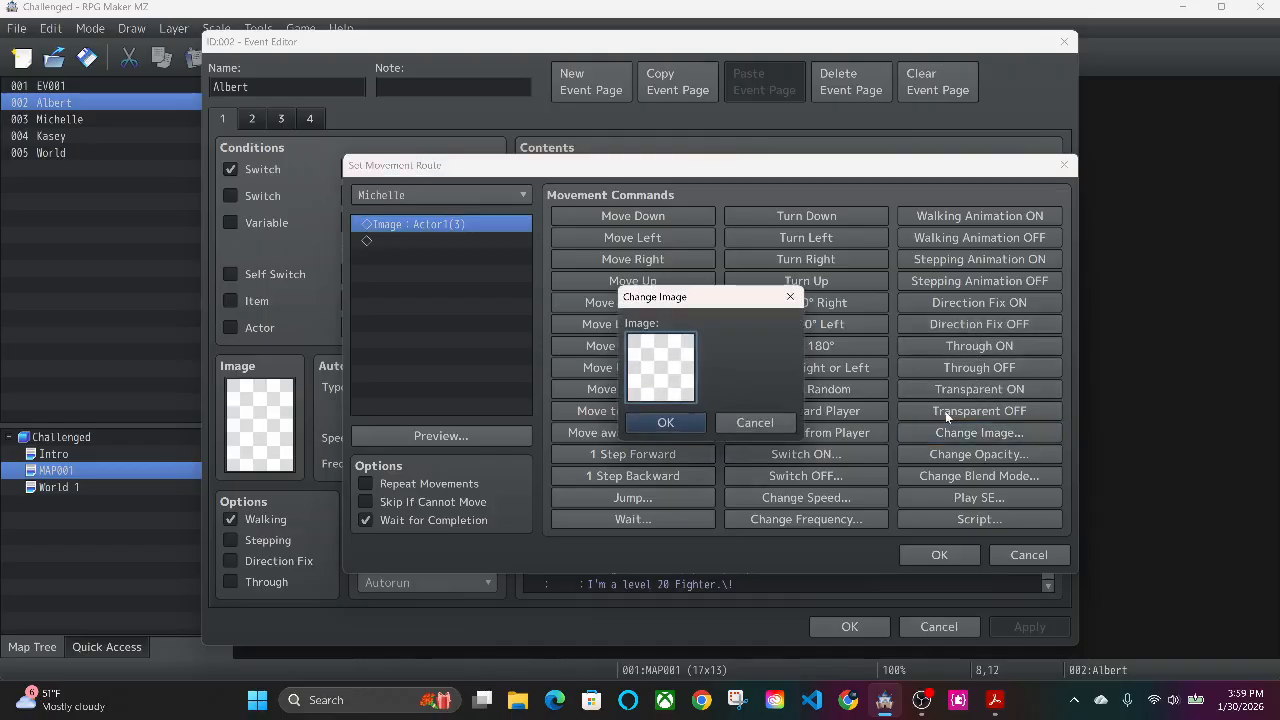
{"action": "double_click", "coordinate": [646, 345]}
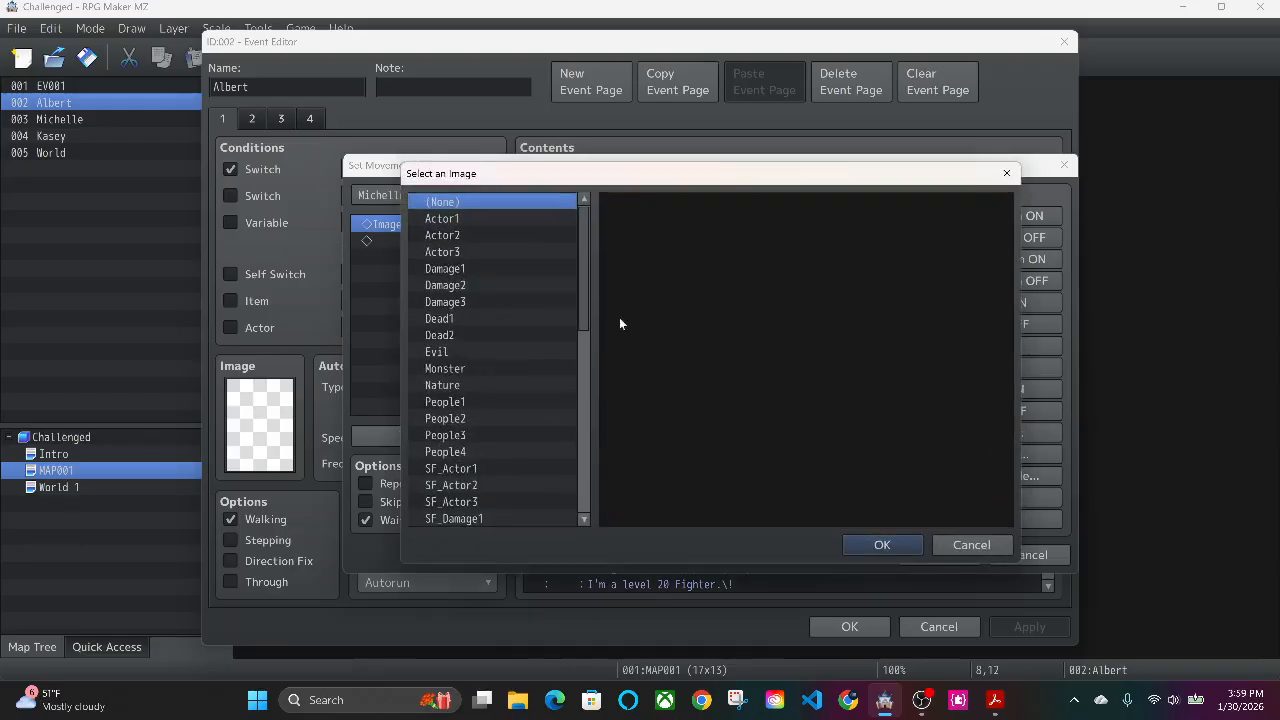
{"action": "left_click", "coordinate": [450, 224]}
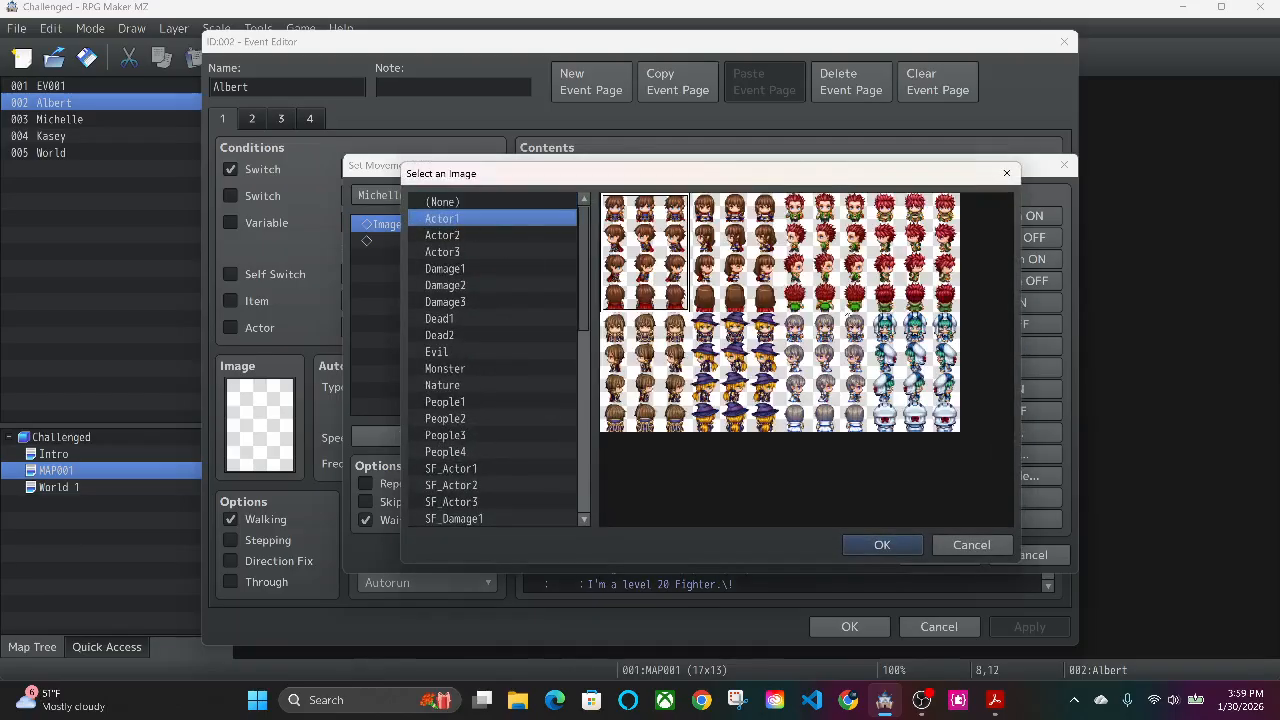
{"action": "left_click", "coordinate": [917, 258]}
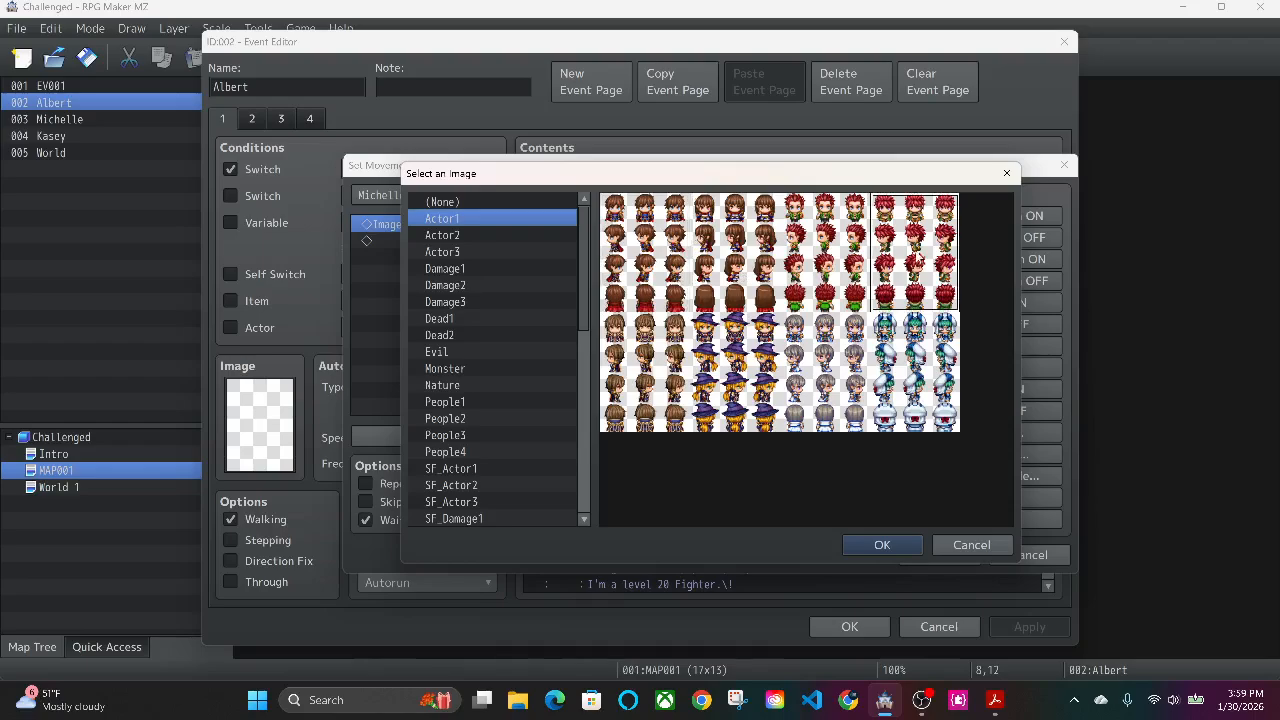
{"action": "left_click", "coordinate": [890, 546]}
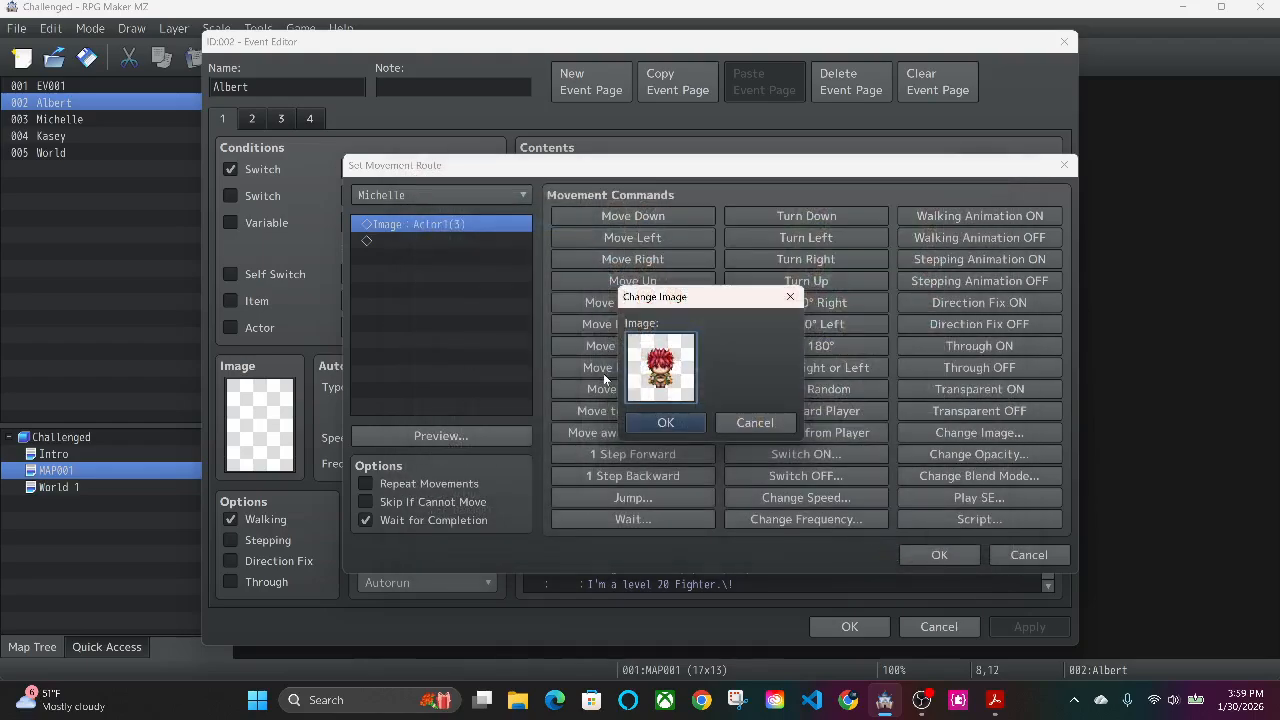
{"action": "left_click", "coordinate": [654, 423]}
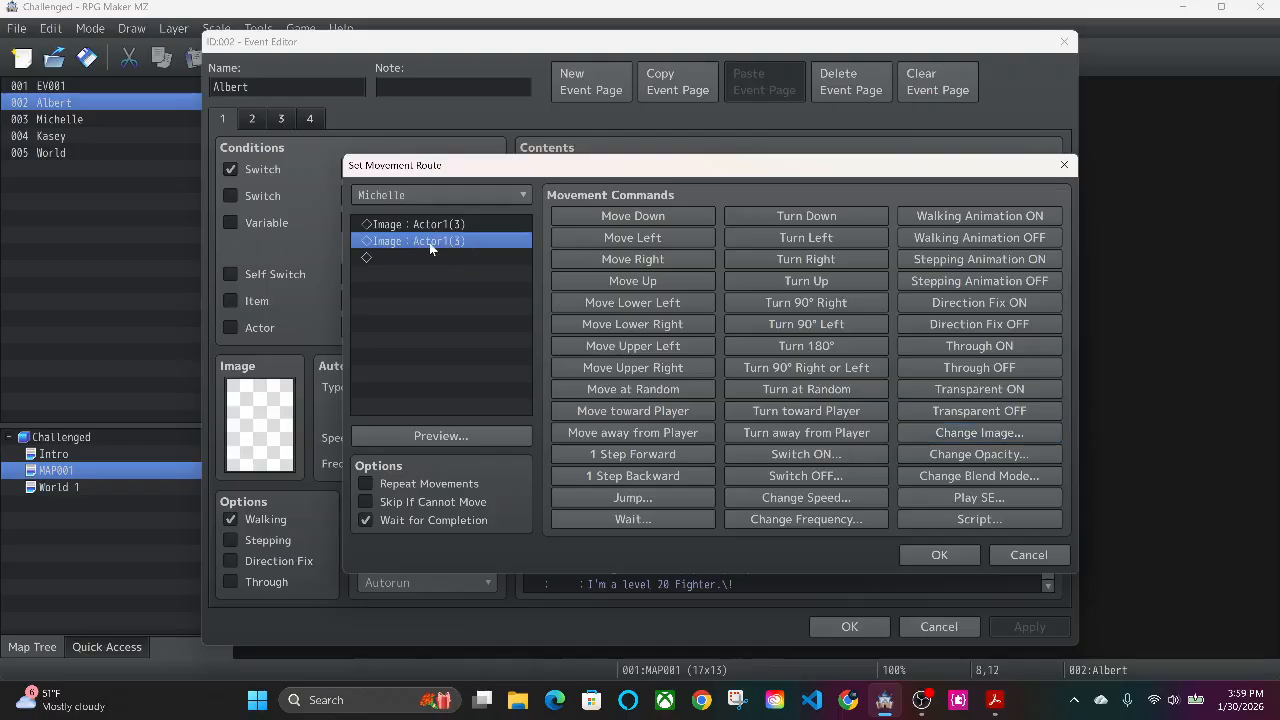
{"action": "key", "text": "Delete"}
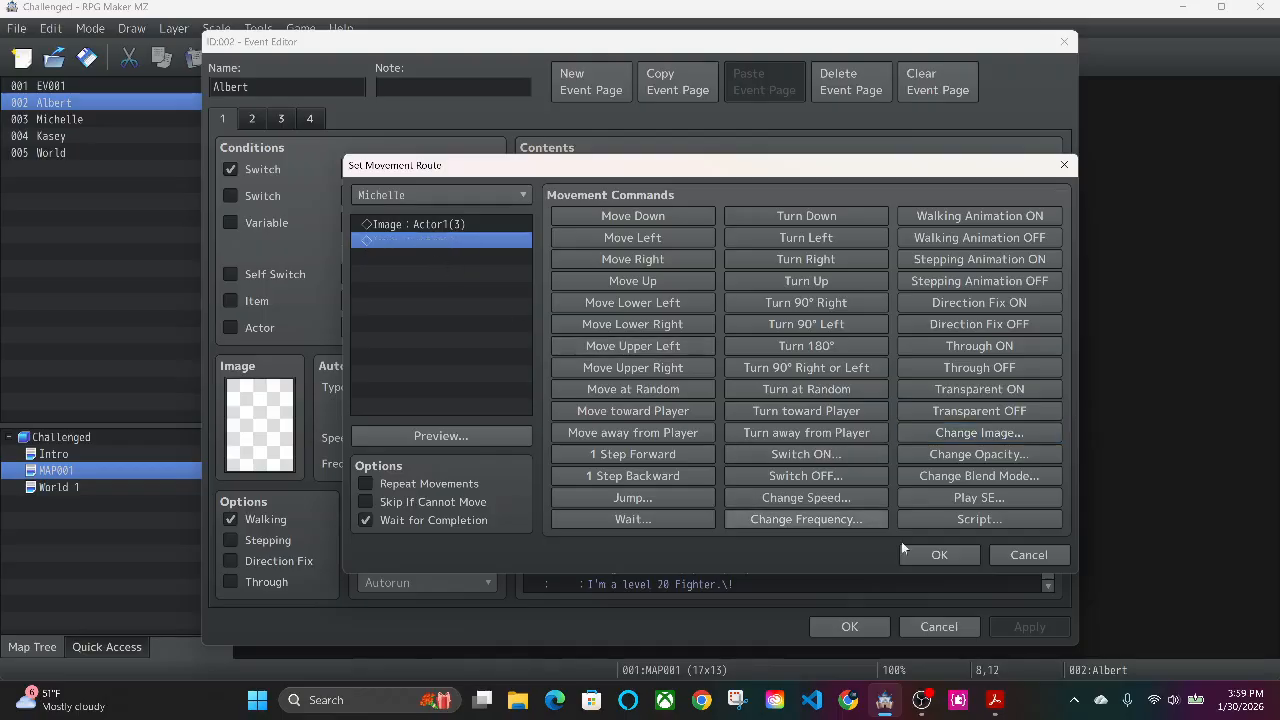
{"action": "left_click", "coordinate": [940, 554]}
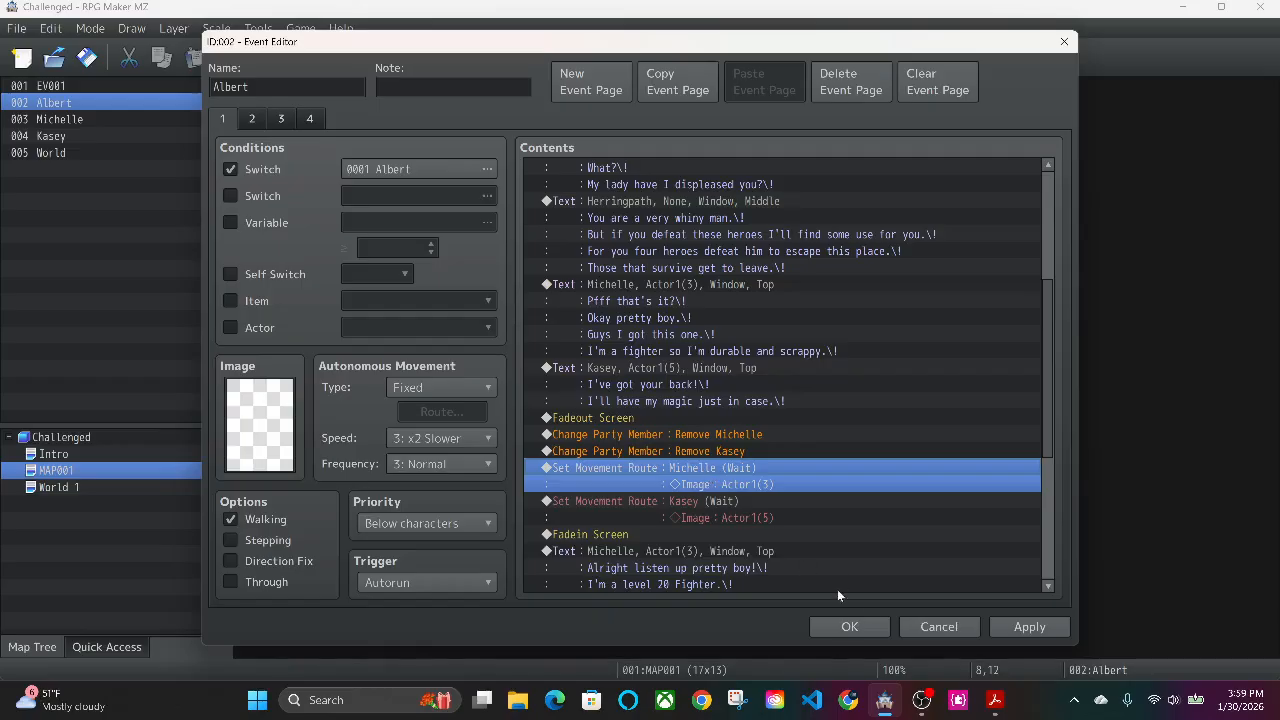
- Apply the Albert event, close it and open the Michelle event directly above it on the map
{"action": "scroll", "coordinate": [701, 523], "scroll_direction": "down", "scroll_amount": 2}
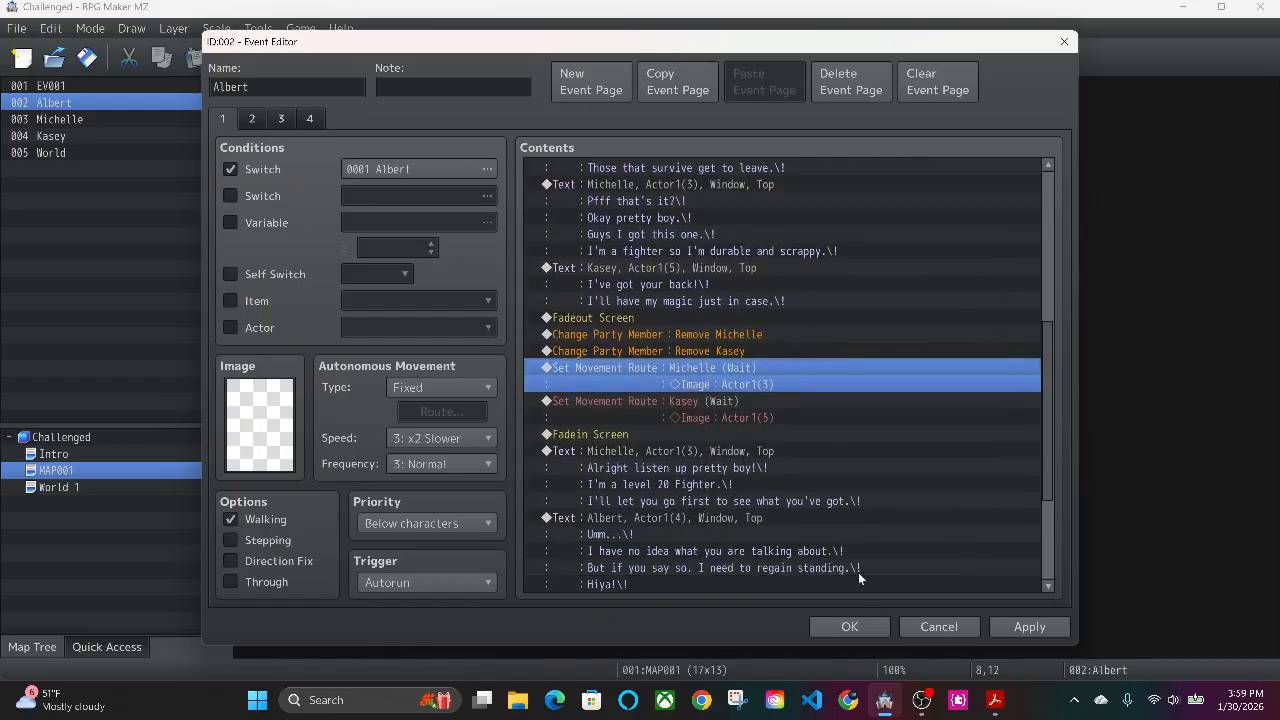
{"action": "left_click", "coordinate": [1003, 627]}
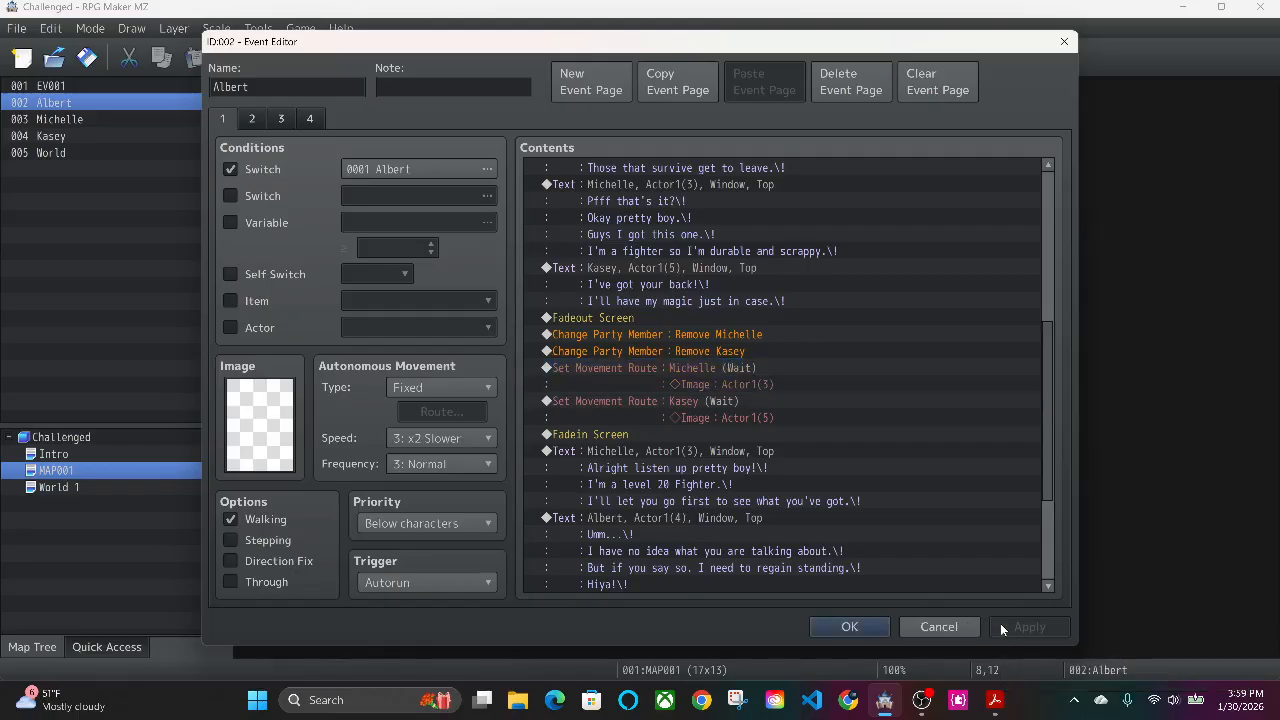
{"action": "left_click", "coordinate": [848, 626]}
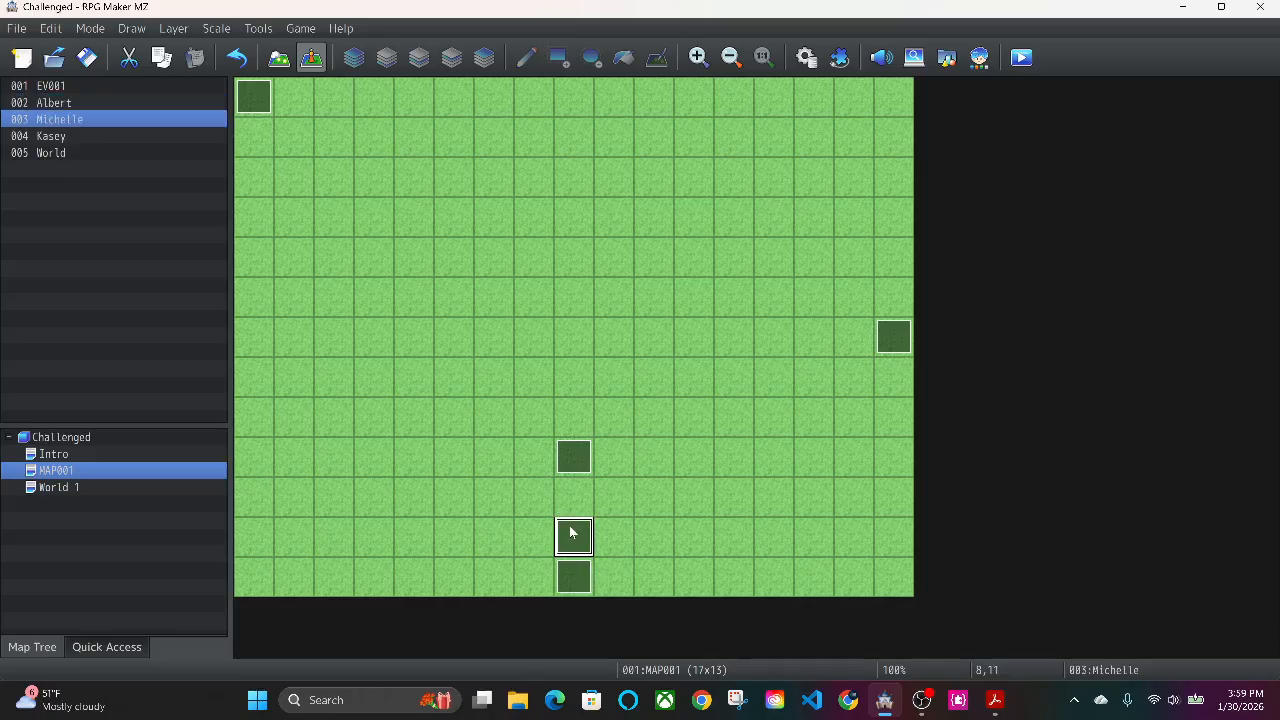
{"action": "double_click", "coordinate": [571, 532]}
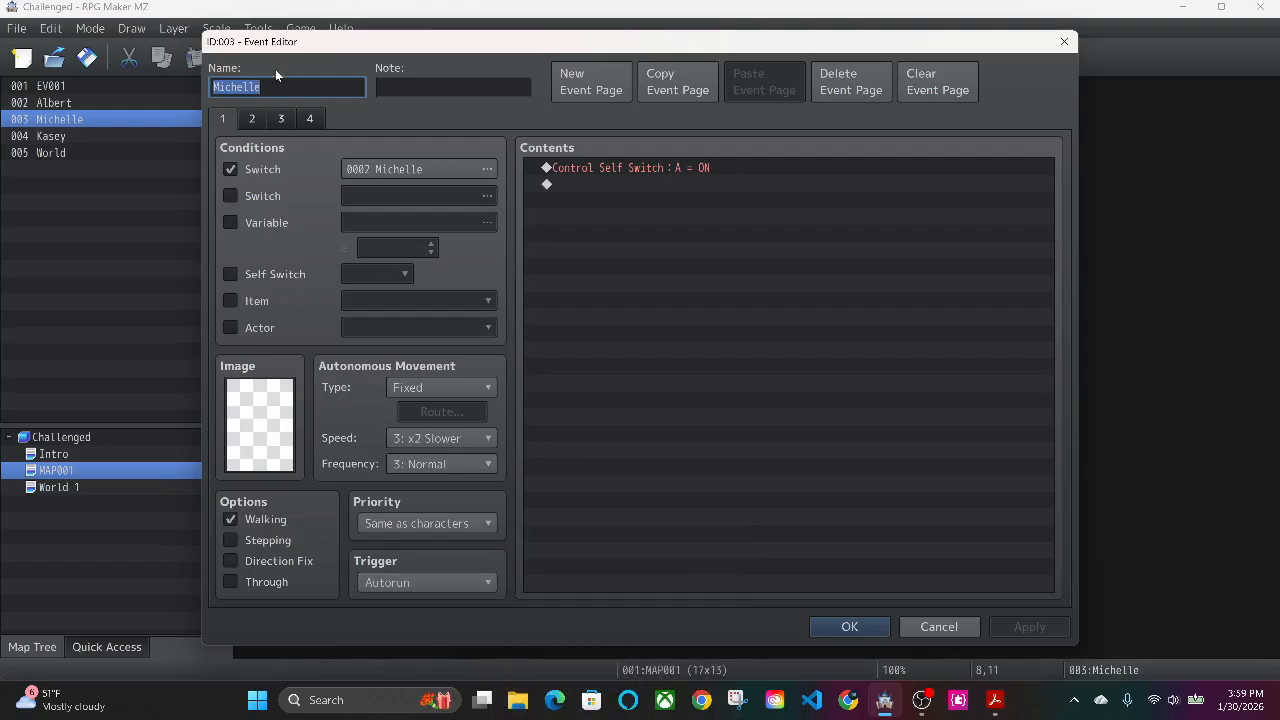
- Switch from the Michelle event back to the Albert event and examine the dialogue, animation and balloon icon commands after the Fadein Screen
{"action": "left_click", "coordinate": [855, 627]}
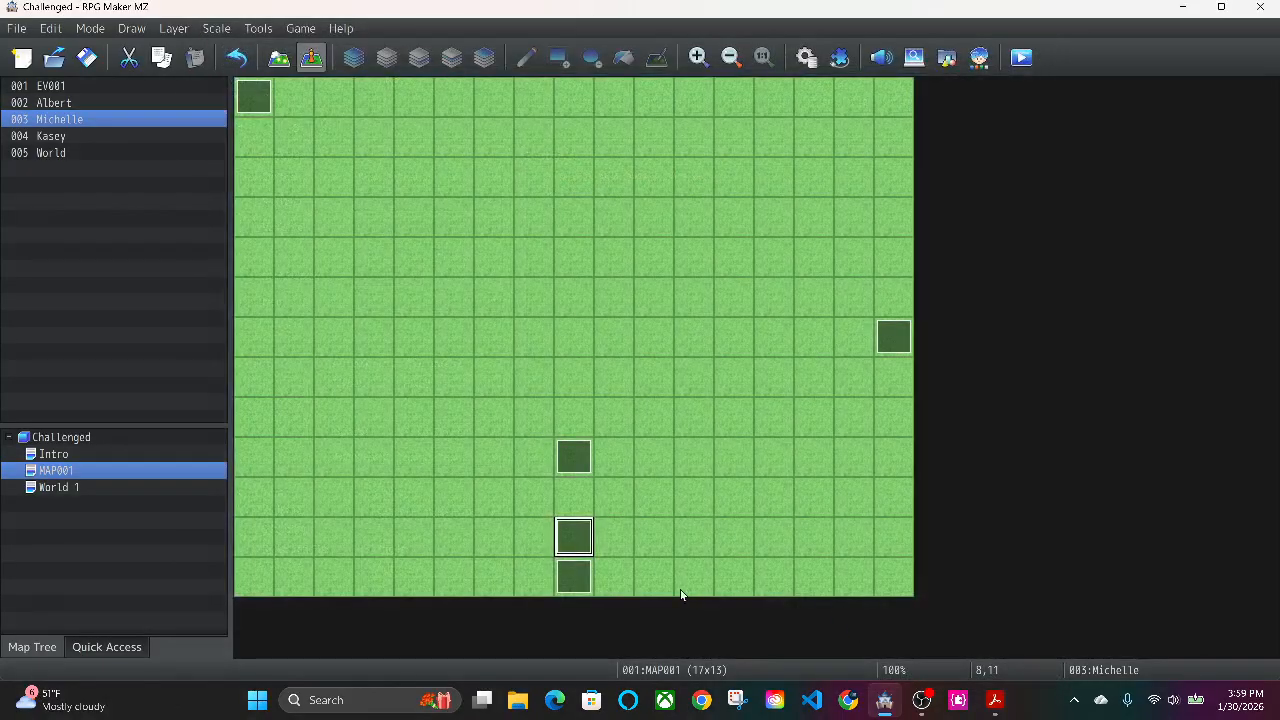
{"action": "double_click", "coordinate": [580, 585]}
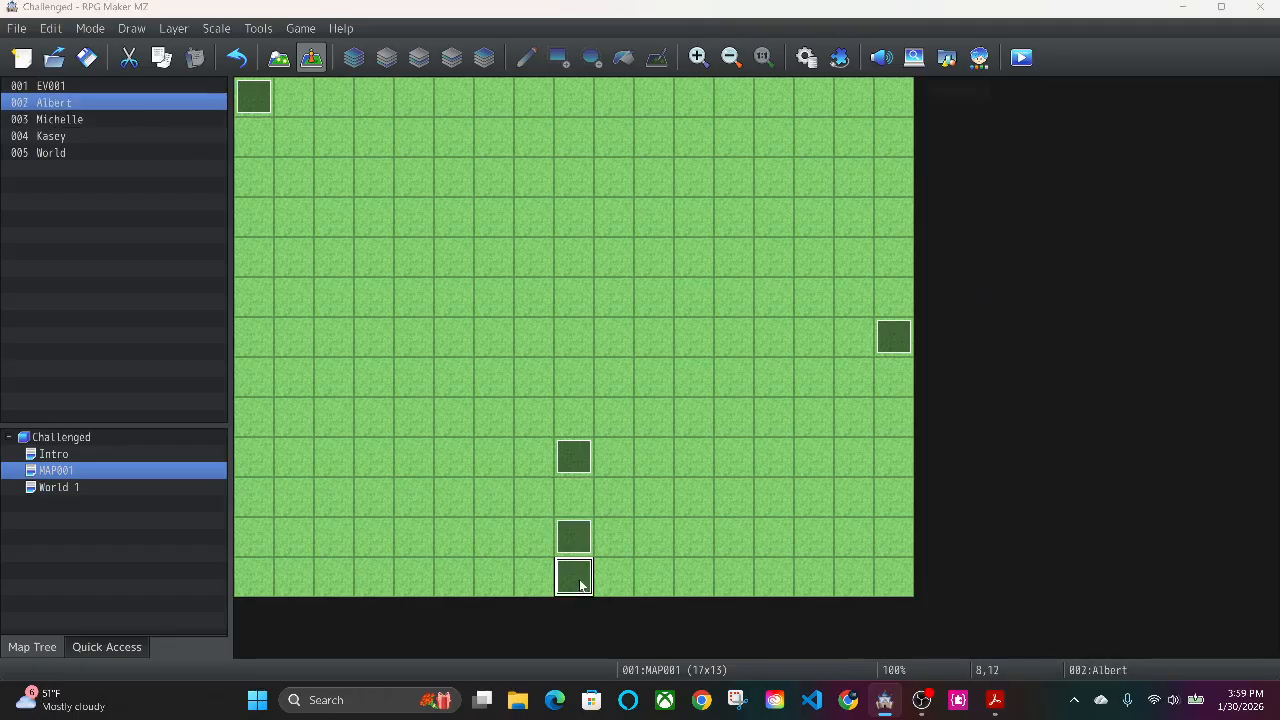
{"action": "scroll", "coordinate": [630, 474], "scroll_direction": "down", "scroll_amount": 2}
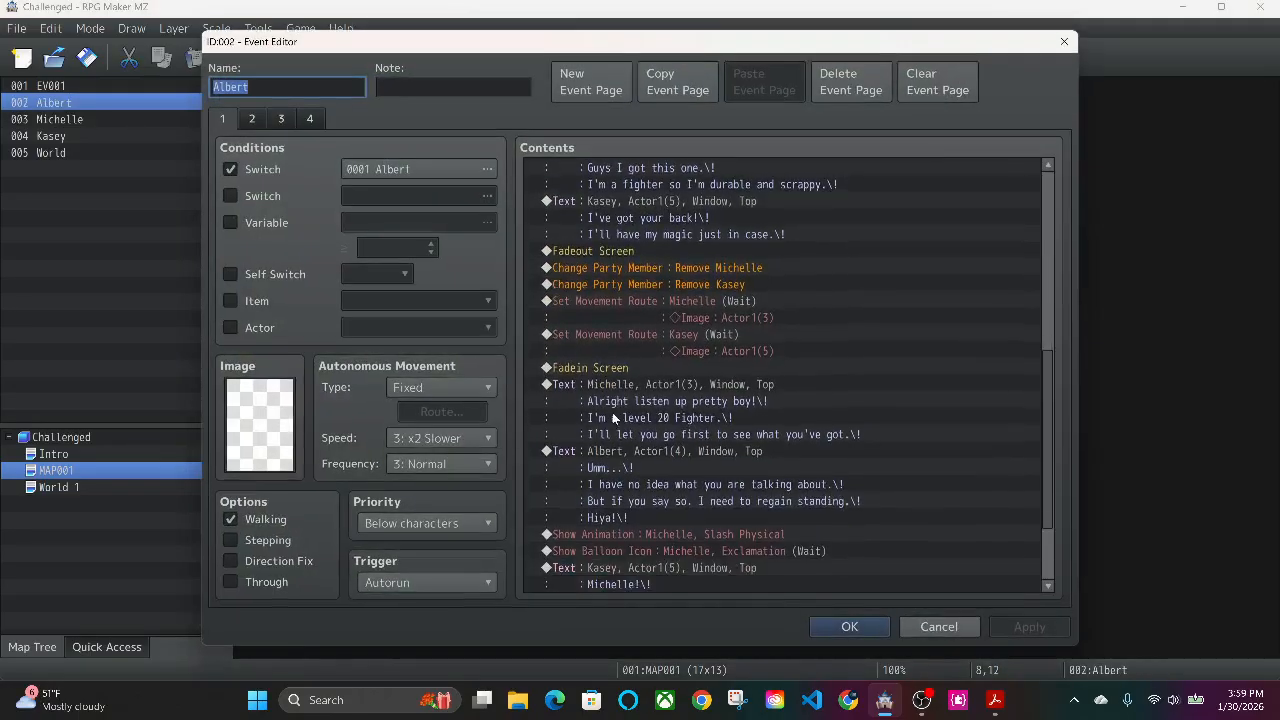
{"action": "left_click", "coordinate": [596, 371]}
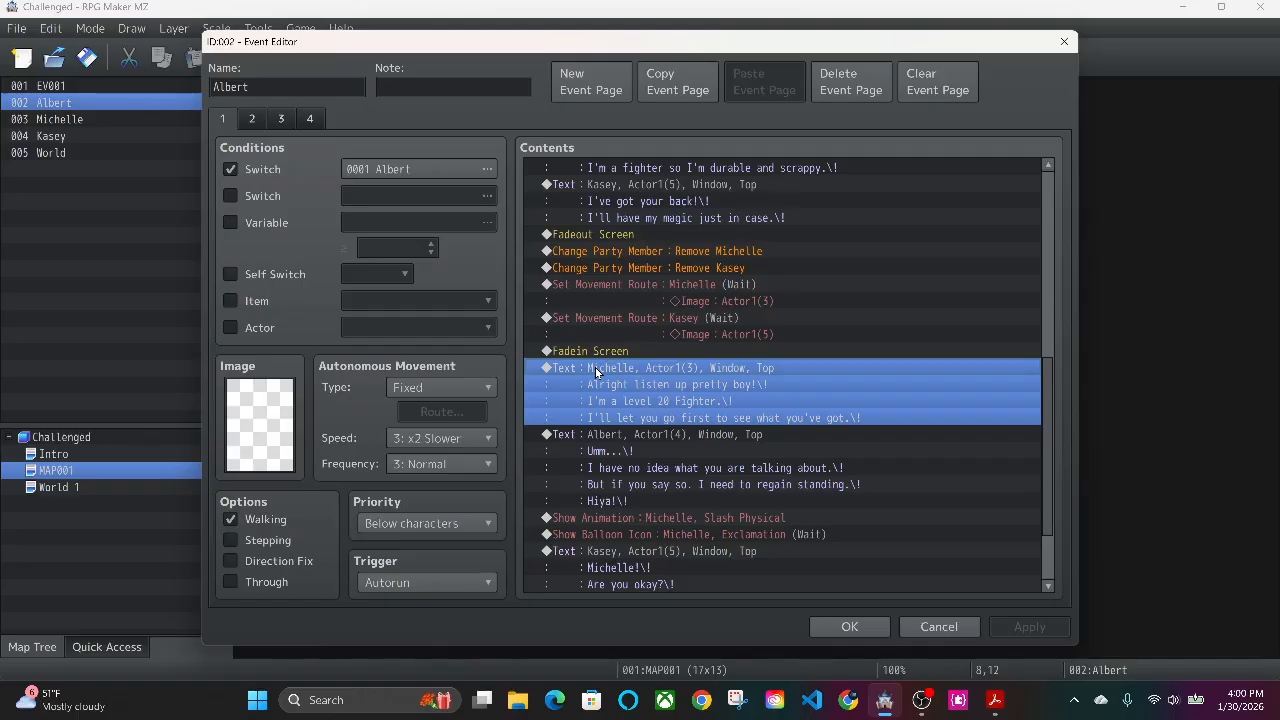
{"action": "key", "text": "Down"}
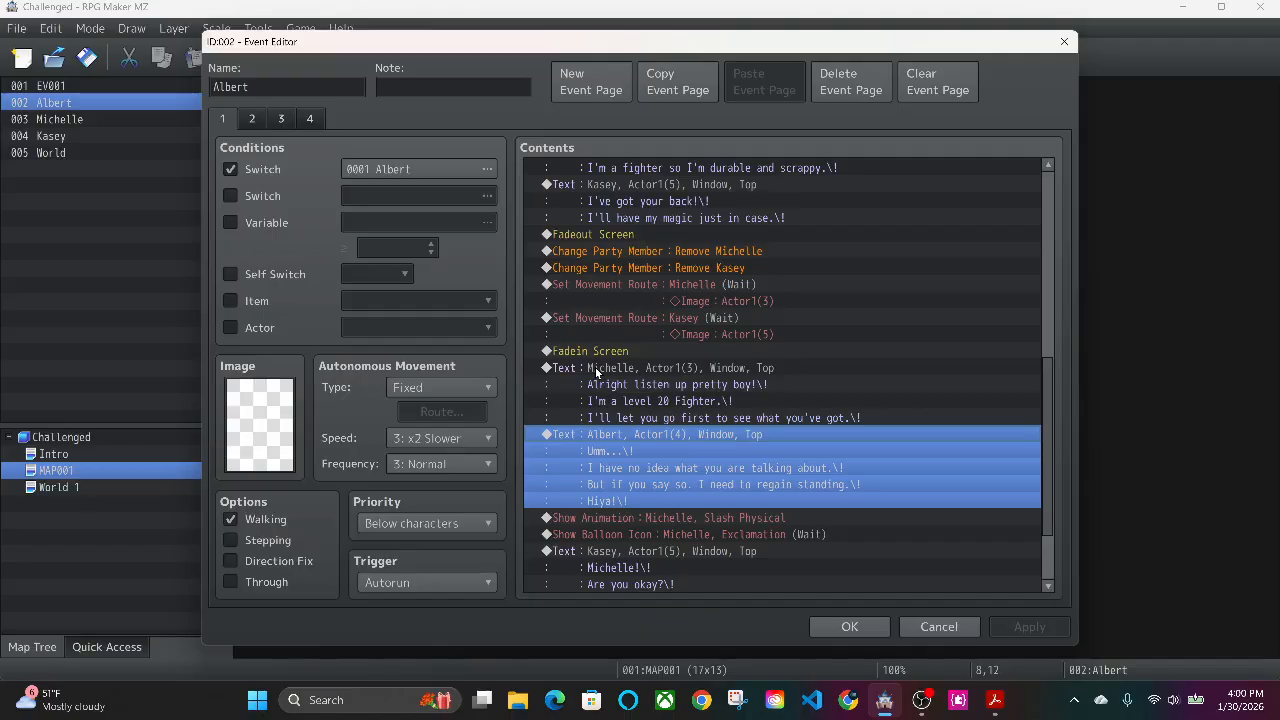
{"action": "key", "text": "Down"}
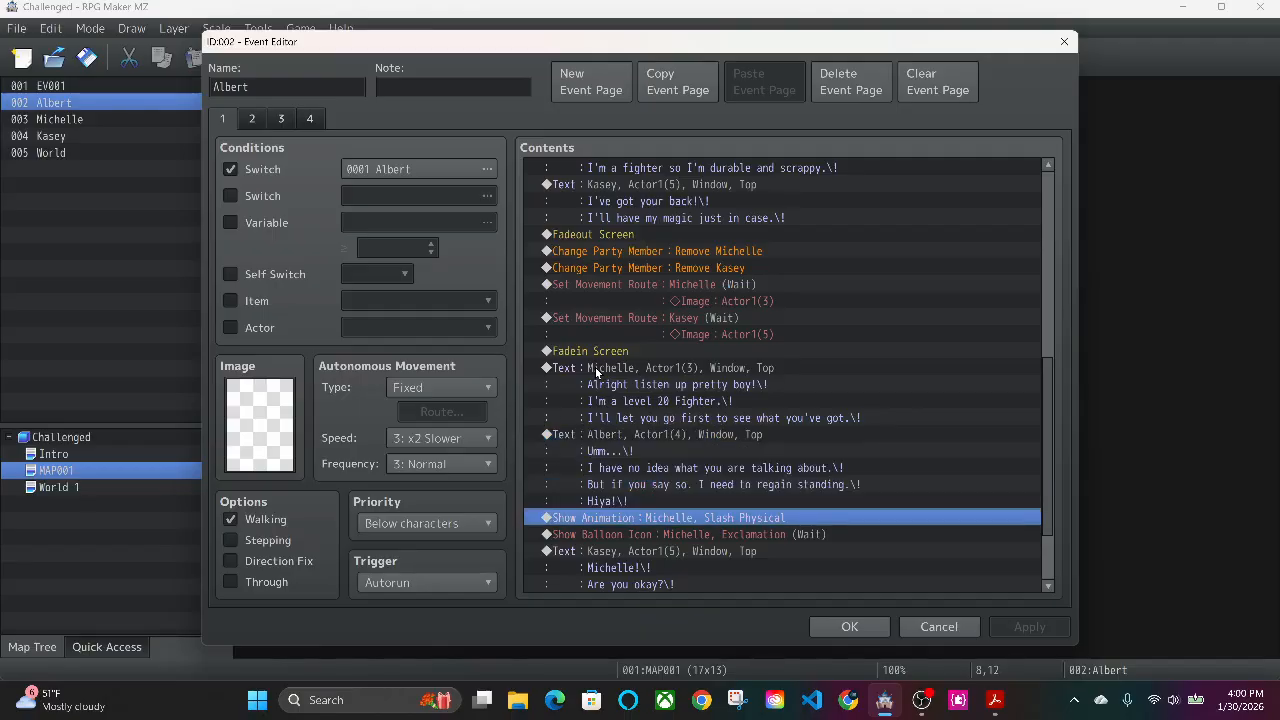
{"action": "key", "text": "Down"}
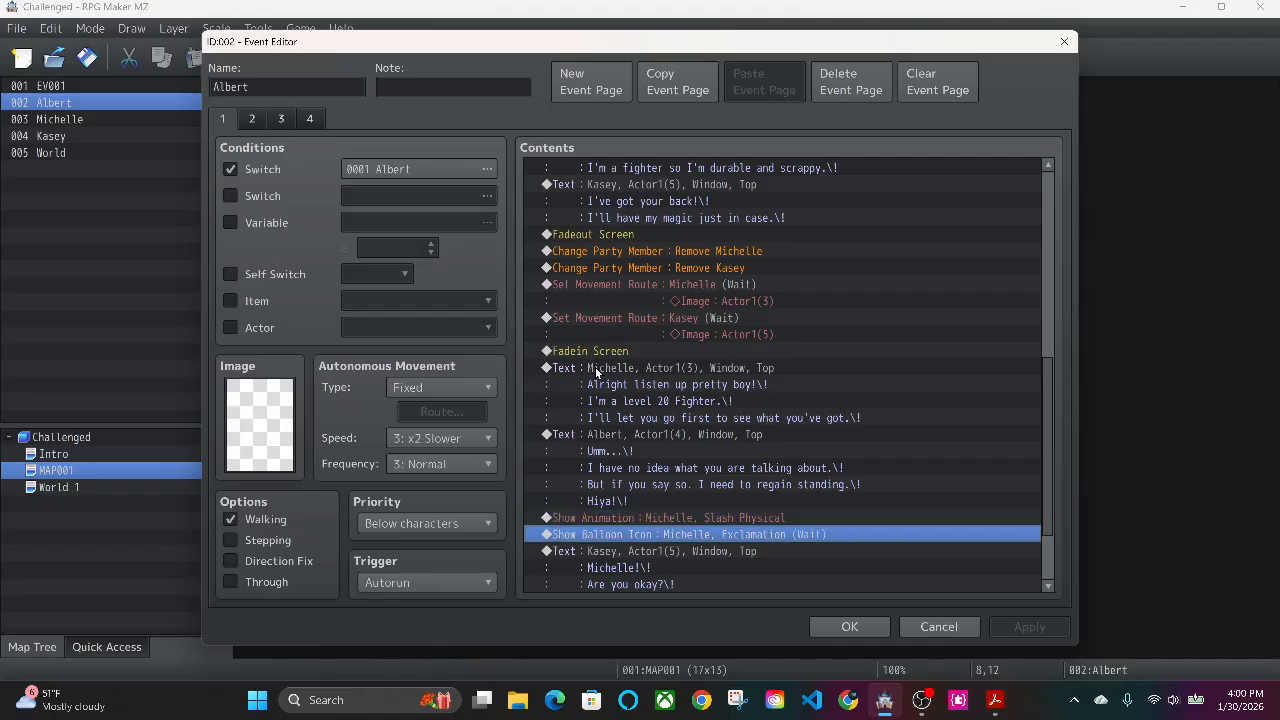
- Examine the closing dialogue and switch commands on page 1 of the Albert event, compare them with page 2, and close the event
{"action": "scroll", "coordinate": [612, 302], "scroll_direction": "down", "scroll_amount": 2}
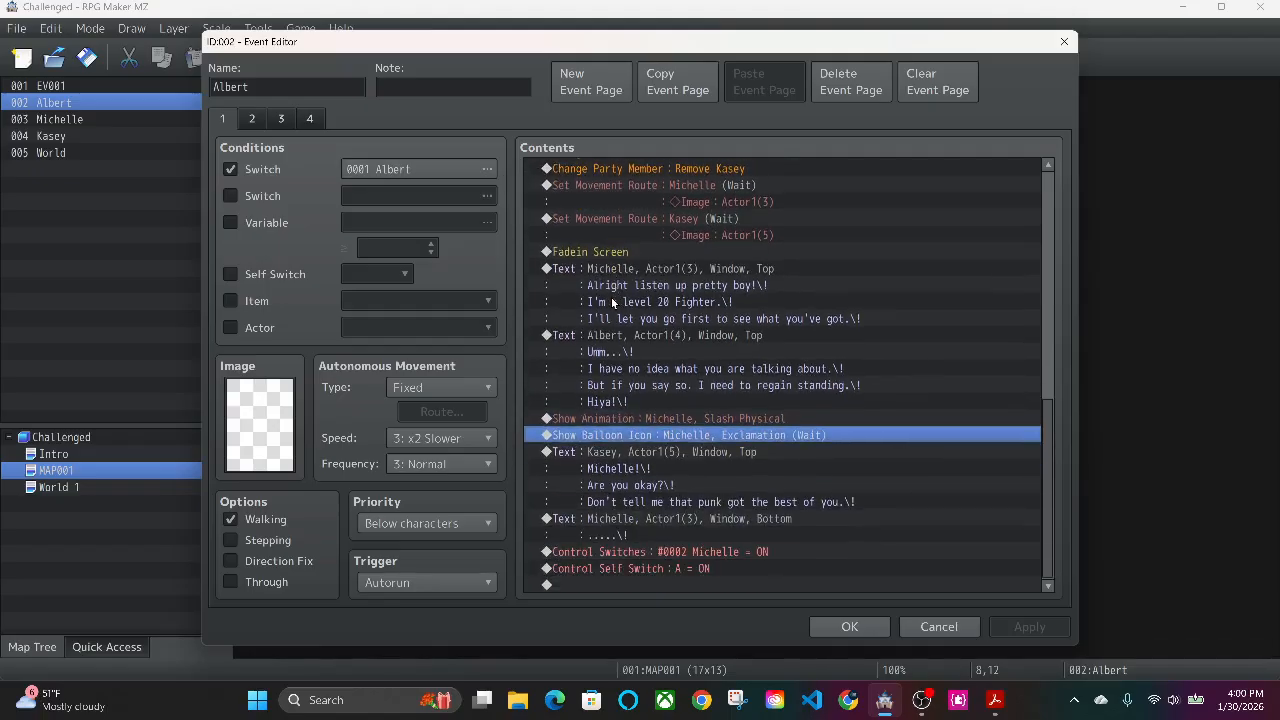
{"action": "left_click", "coordinate": [671, 522]}
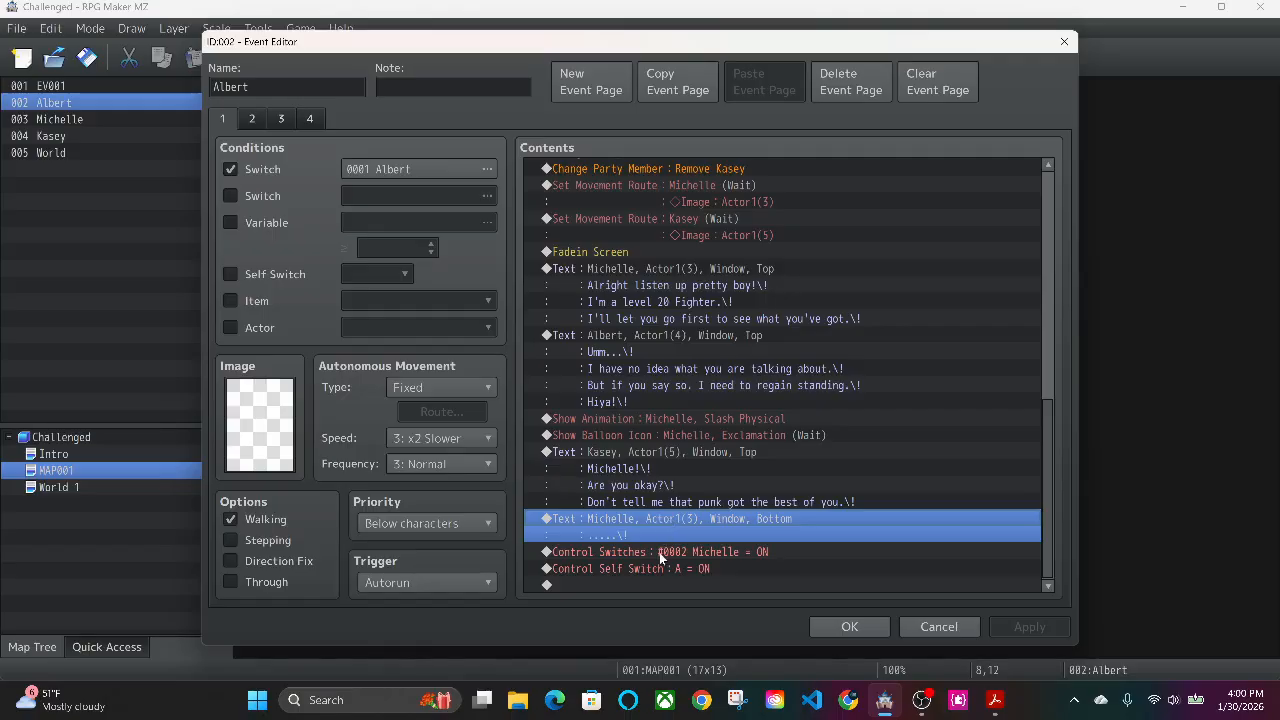
{"action": "left_click", "coordinate": [659, 552]}
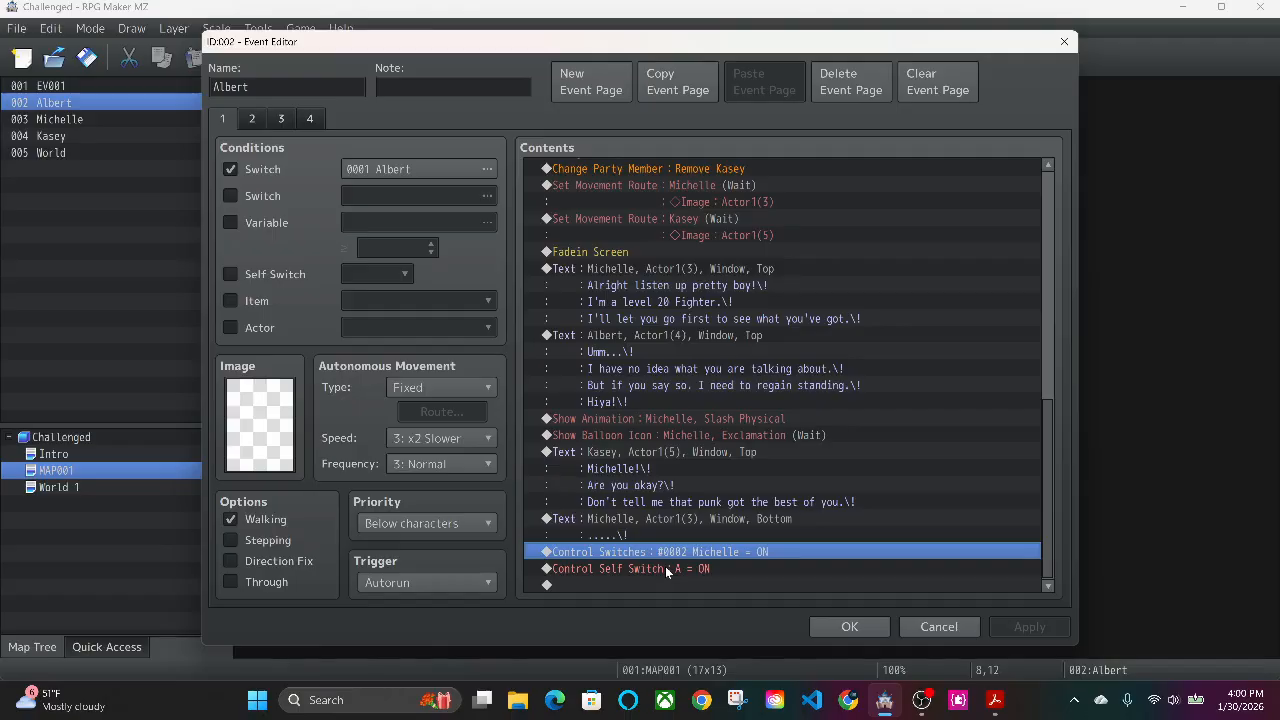
{"action": "left_click", "coordinate": [253, 119]}
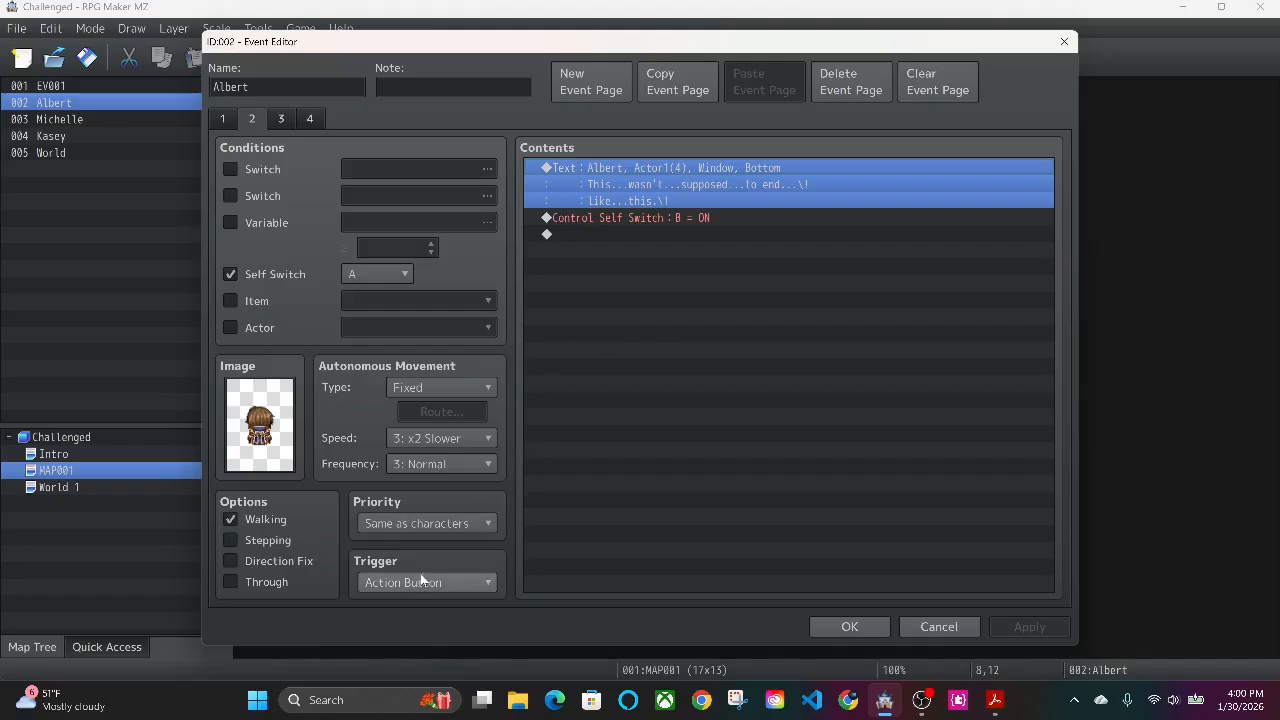
{"action": "left_click", "coordinate": [224, 119]}
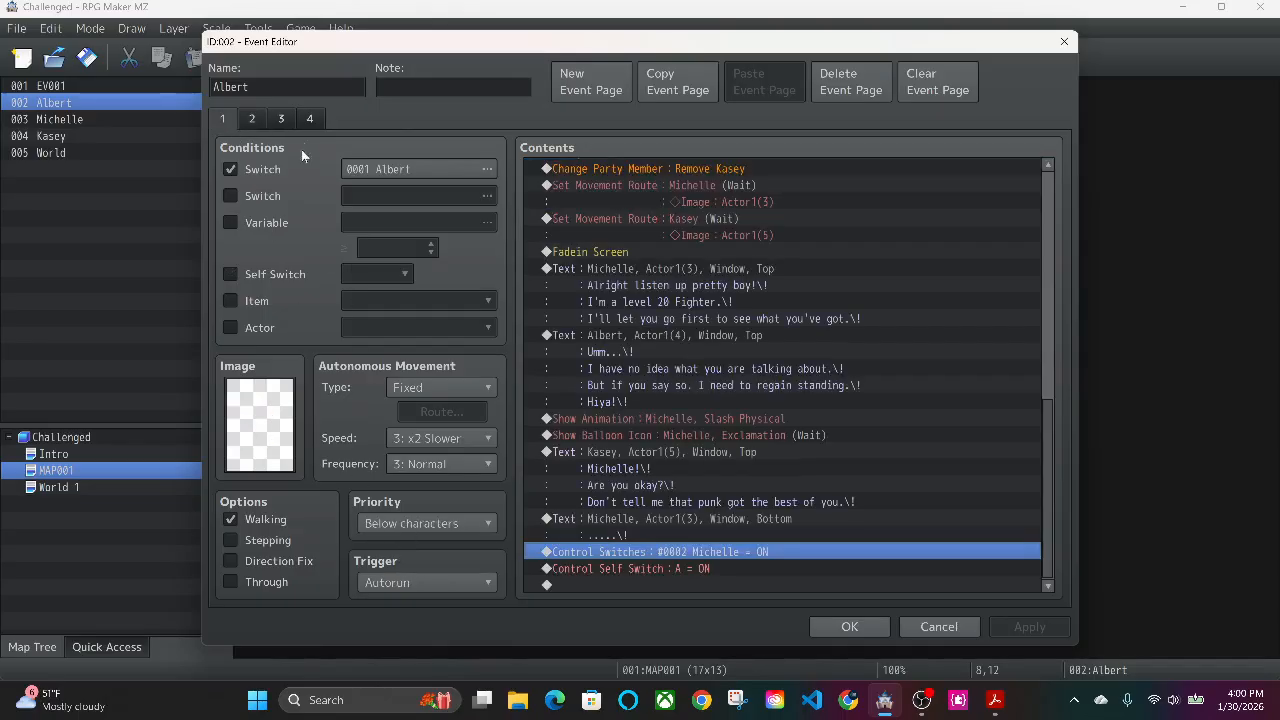
{"action": "left_click", "coordinate": [252, 118]}
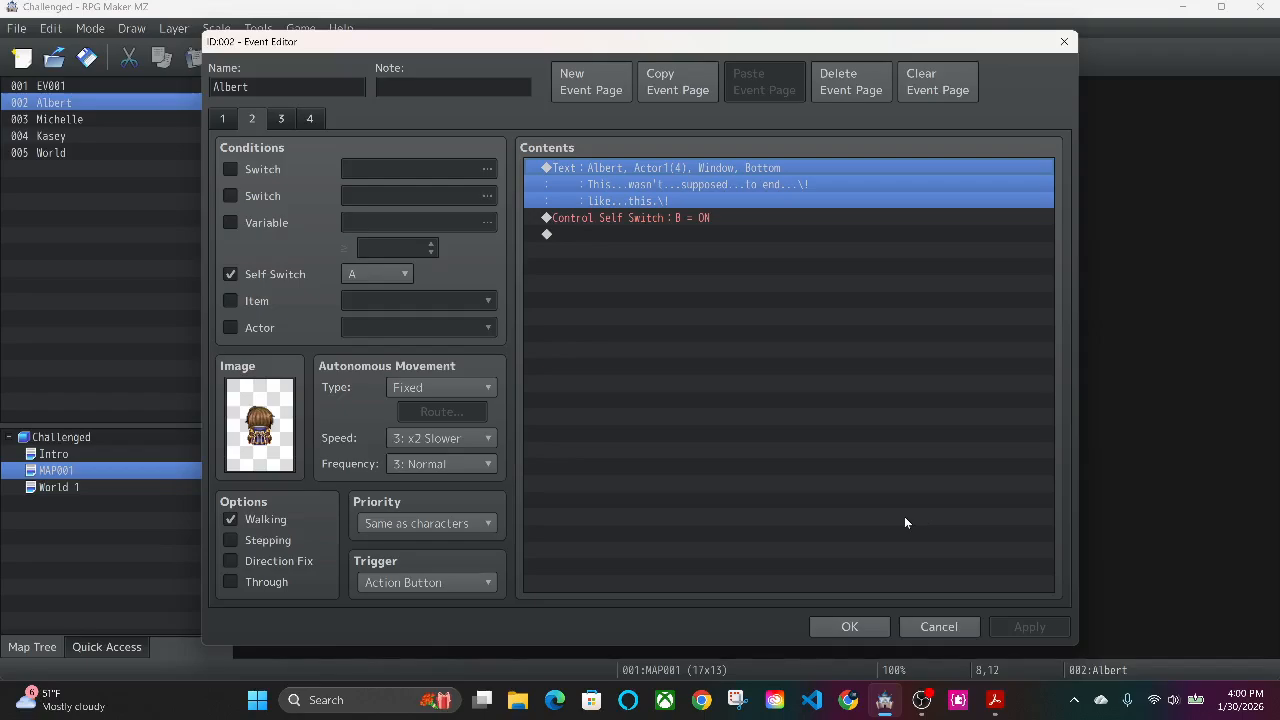
{"action": "left_click", "coordinate": [850, 627]}
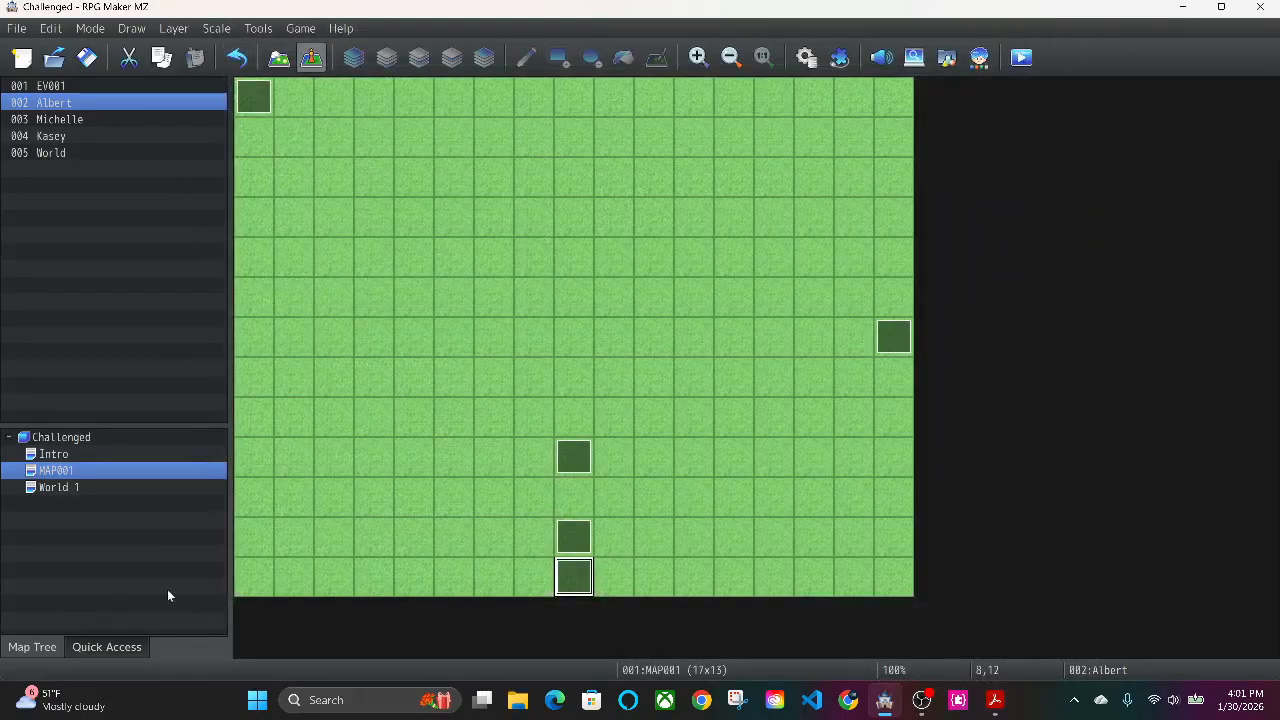
- Open the Michelle event and examine the sound commands and the Kasey and Albert dialogue at the start of page 2
{"action": "double_click", "coordinate": [572, 537]}
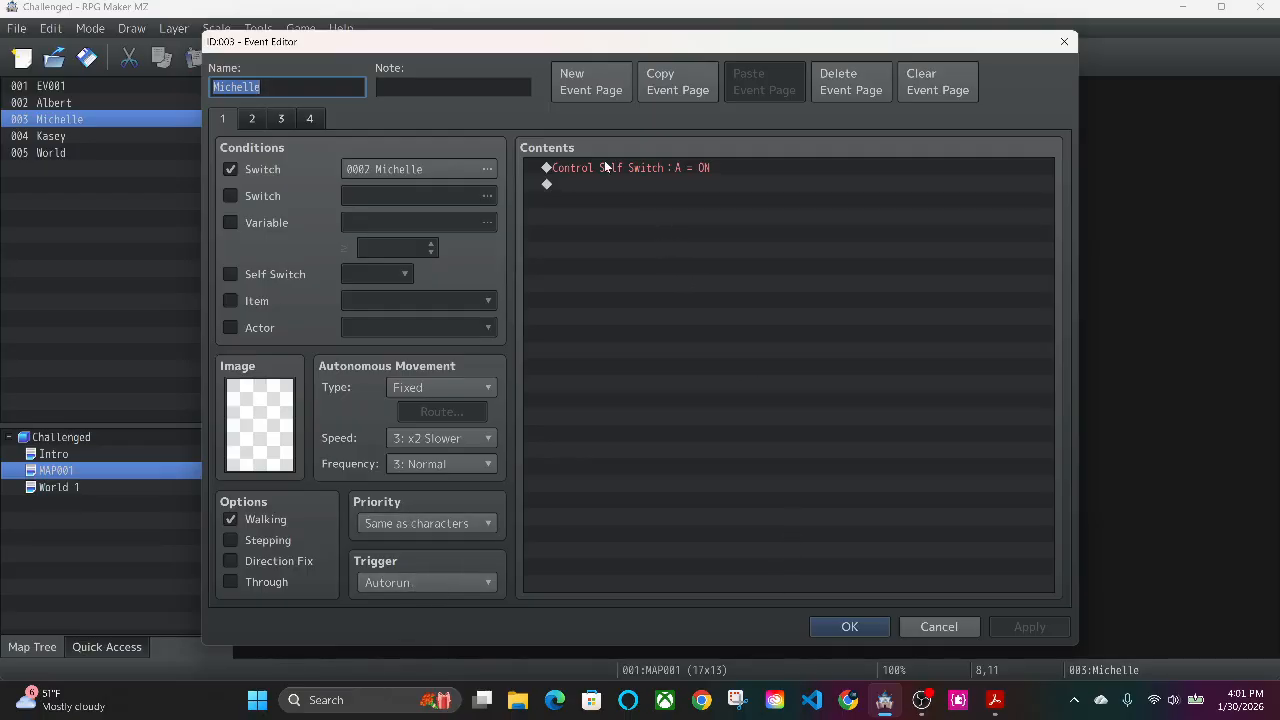
{"action": "left_click", "coordinate": [258, 119]}
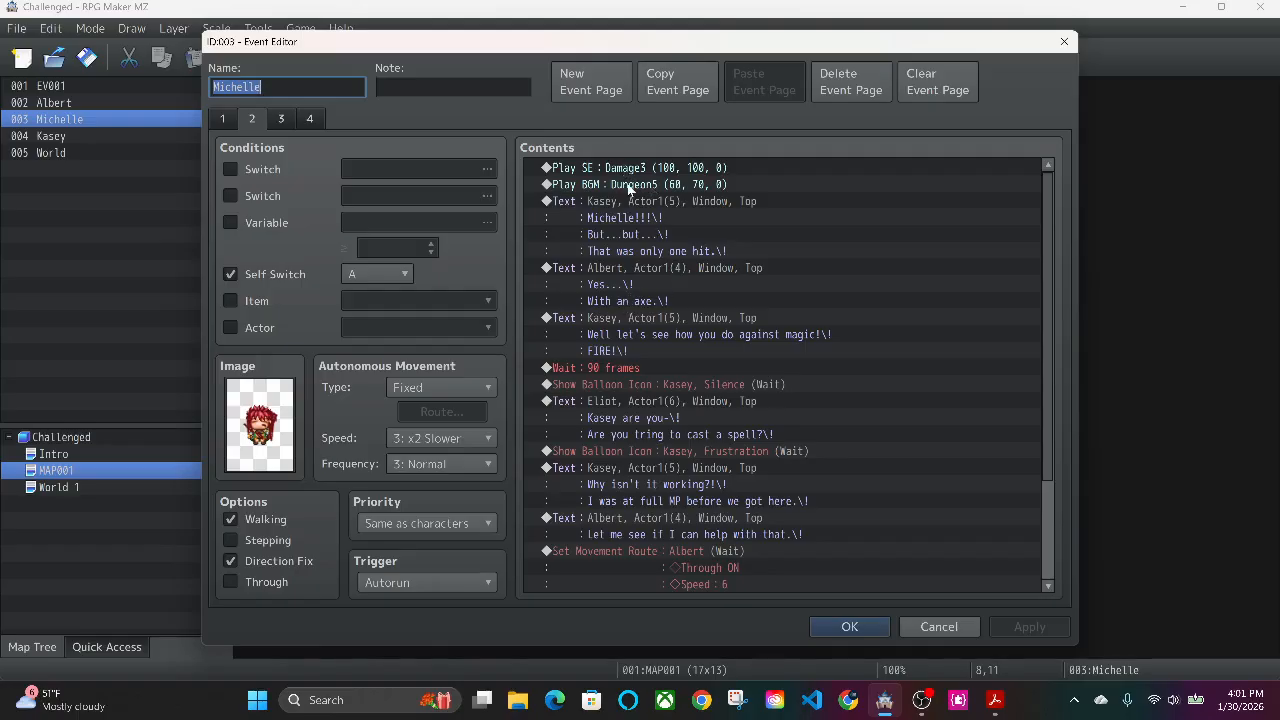
{"action": "scroll", "coordinate": [659, 233], "scroll_direction": "down", "scroll_amount": 1}
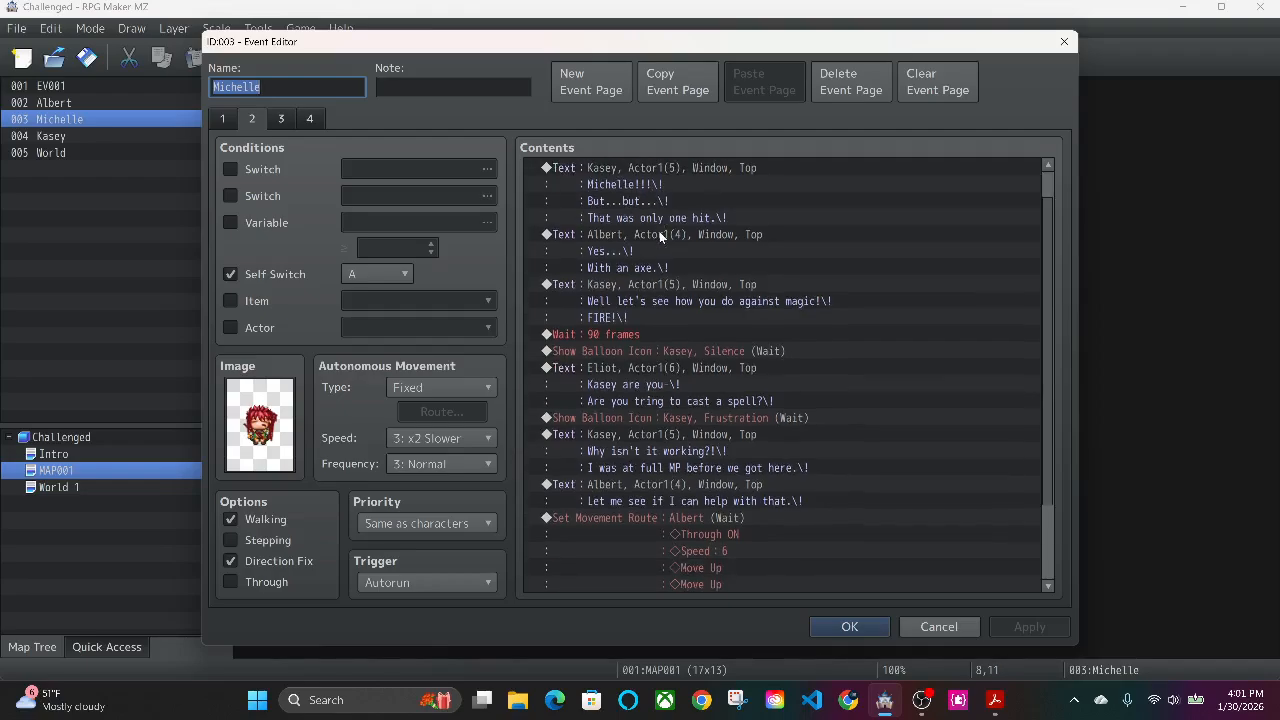
{"action": "scroll", "coordinate": [659, 231], "scroll_direction": "up", "scroll_amount": 1}
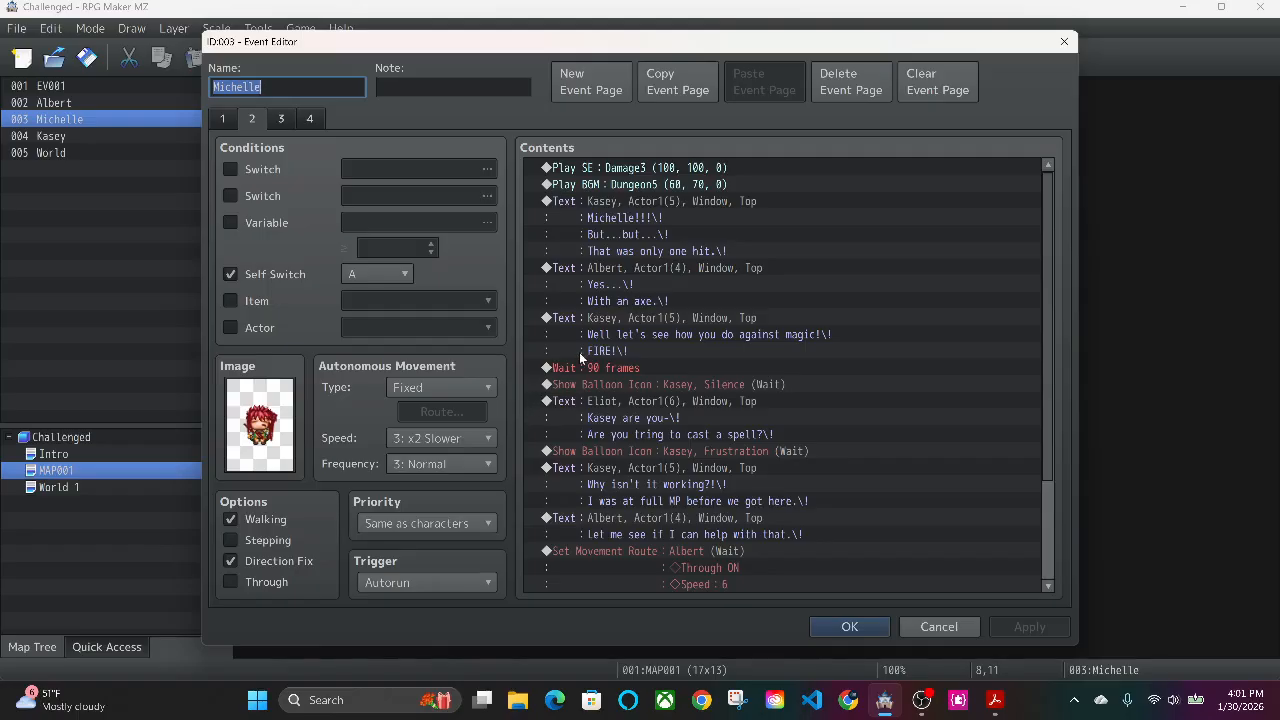
{"action": "scroll", "coordinate": [610, 348], "scroll_direction": "down", "scroll_amount": 1}
{"action": "scroll", "coordinate": [610, 348], "scroll_direction": "up", "scroll_amount": 1}
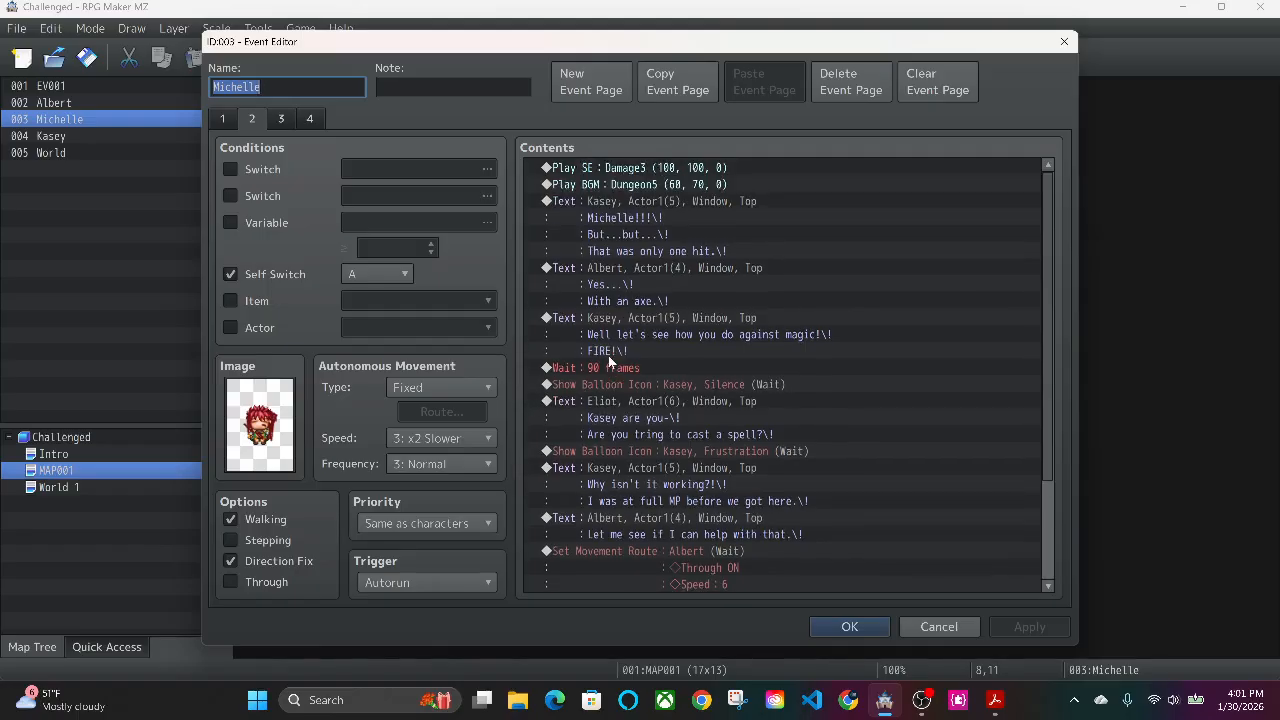
{"action": "left_click", "coordinate": [628, 206]}
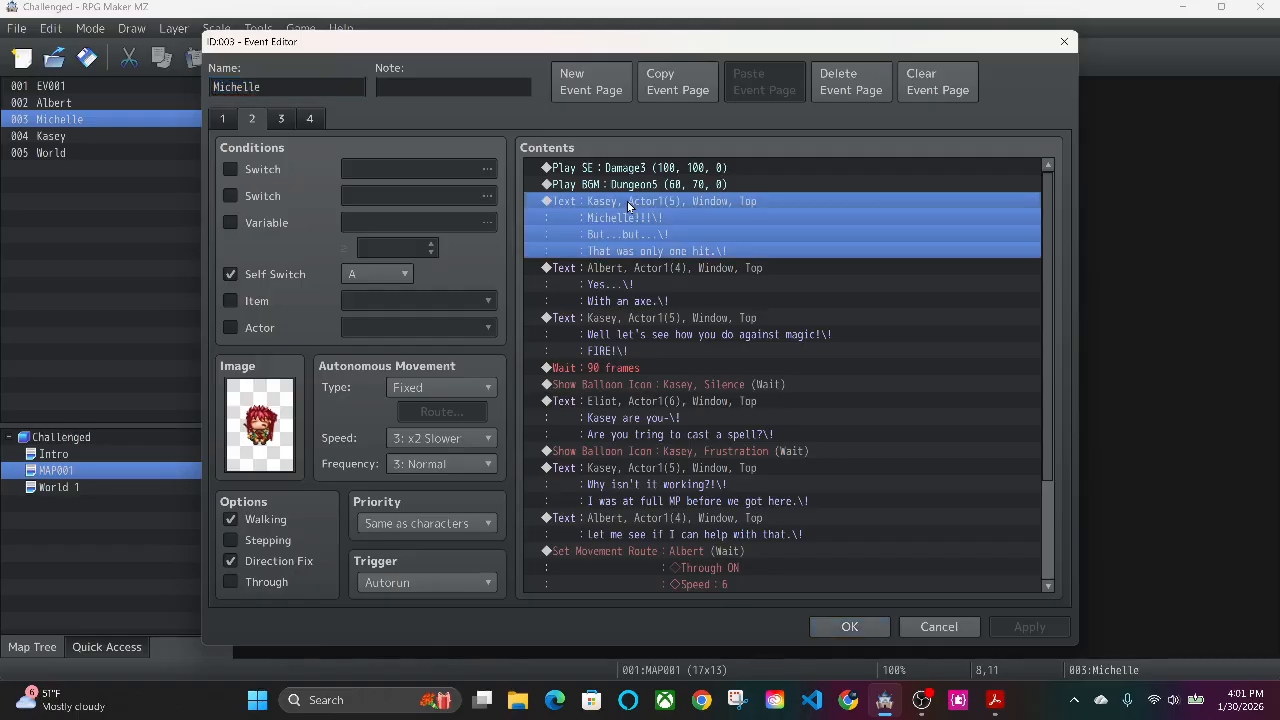
{"action": "left_click", "coordinate": [605, 273]}
{"action": "left_click", "coordinate": [610, 324]}
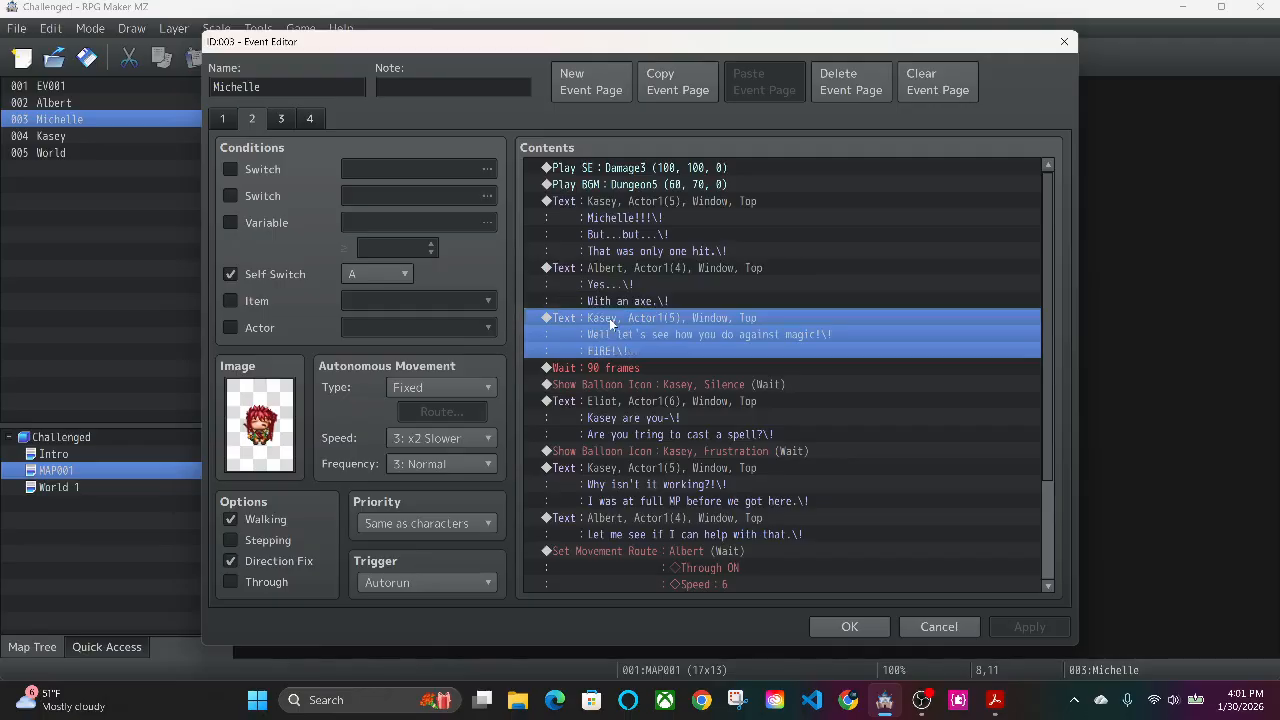
- Examine Kasey's balloon icon, Albert's movement route and the closing switch commands on page 2 of the Michelle event
{"action": "scroll", "coordinate": [609, 301], "scroll_direction": "down", "scroll_amount": 2}
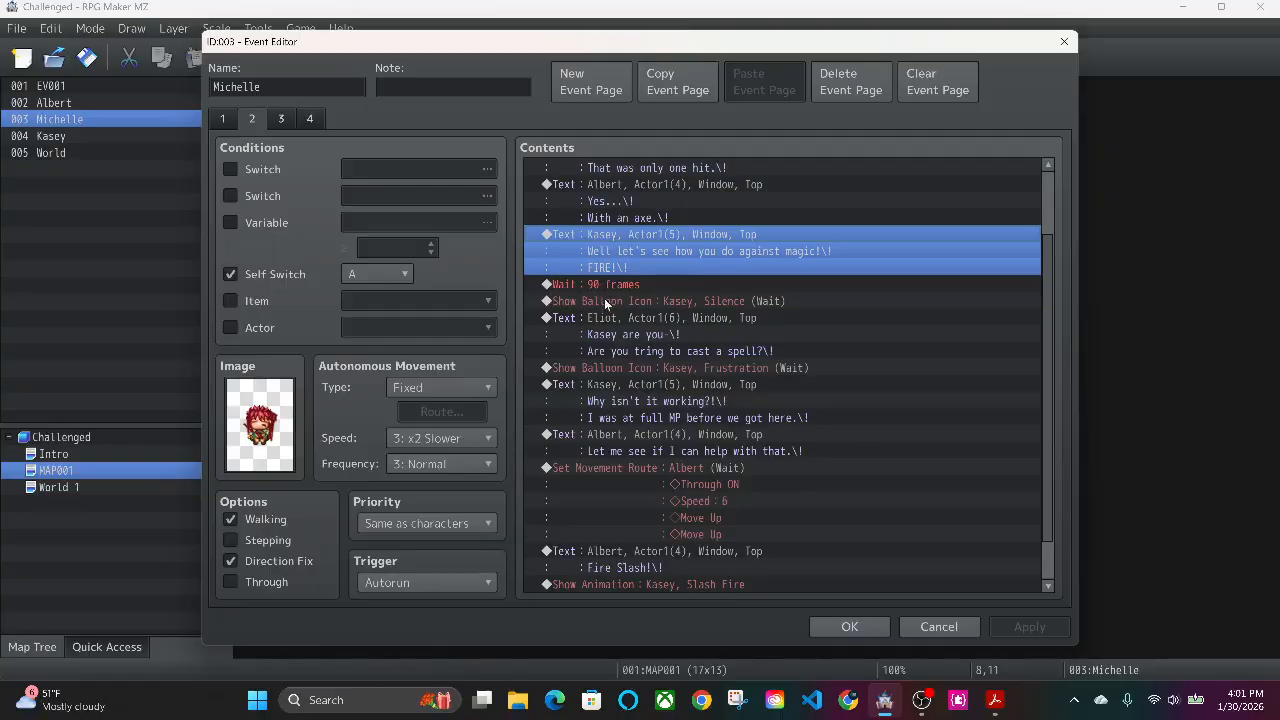
{"action": "left_click", "coordinate": [603, 304]}
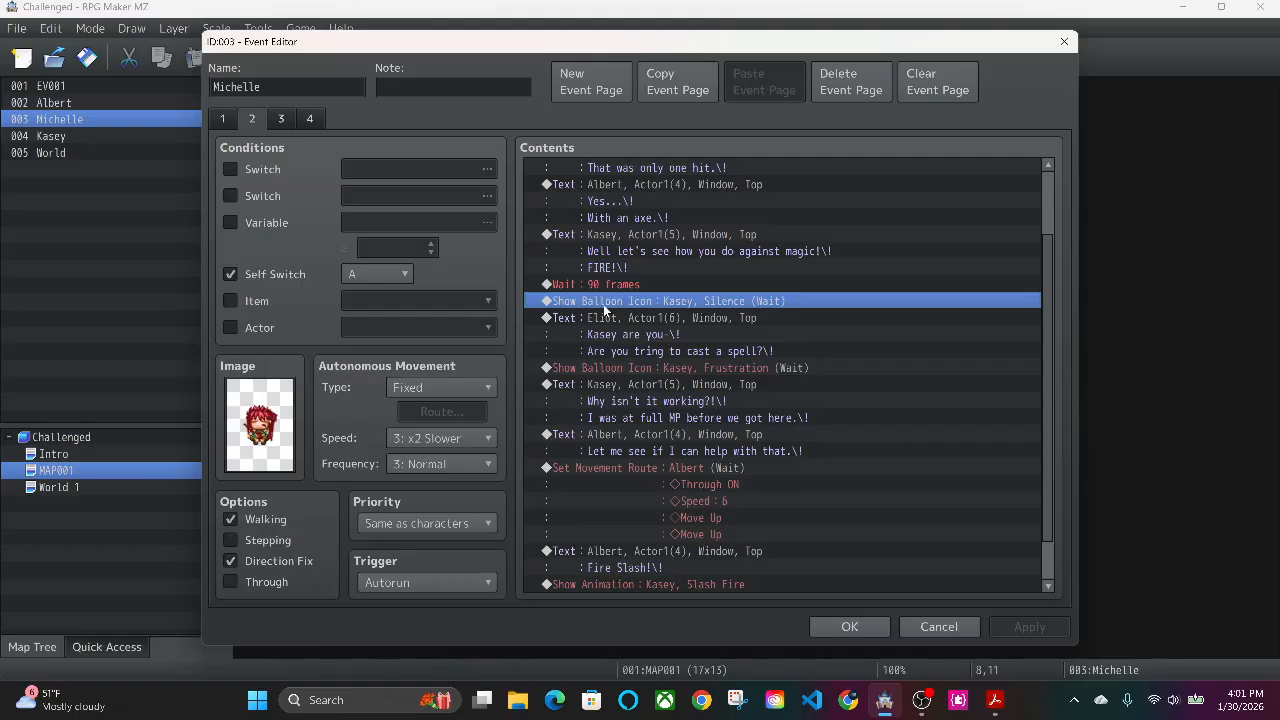
{"action": "scroll", "coordinate": [677, 392], "scroll_direction": "down", "scroll_amount": 2}
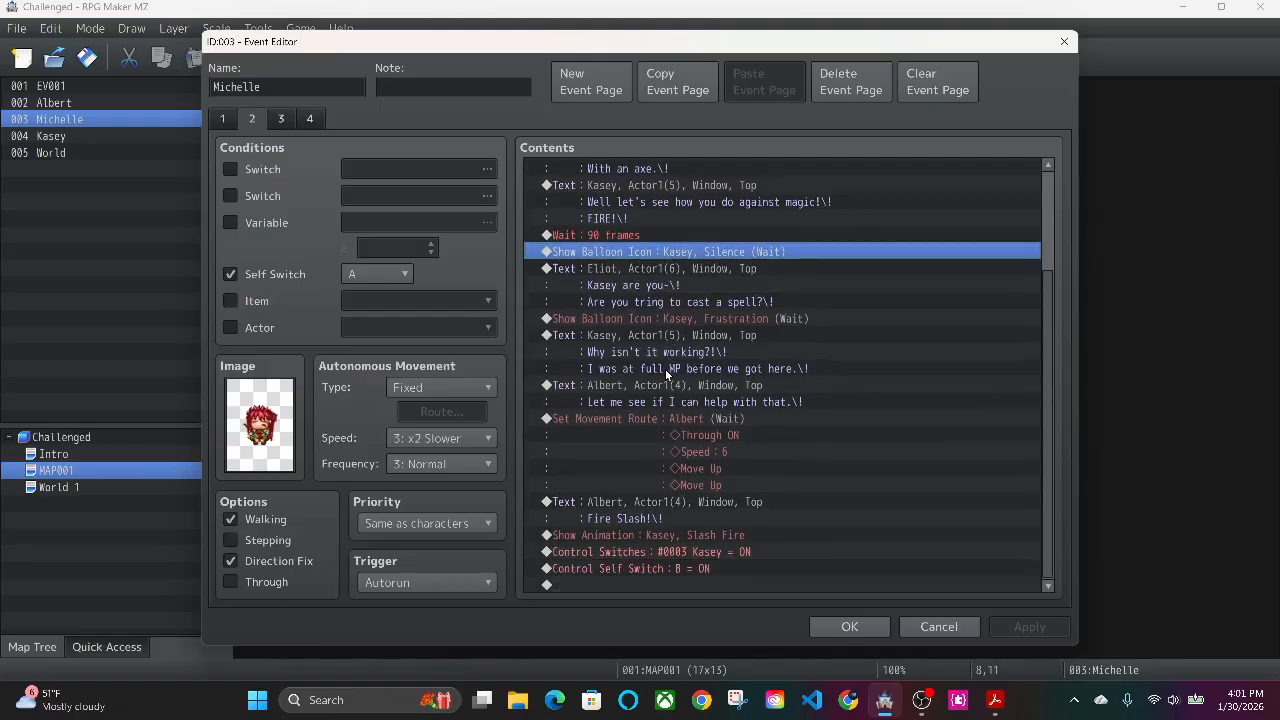
{"action": "left_click", "coordinate": [648, 418]}
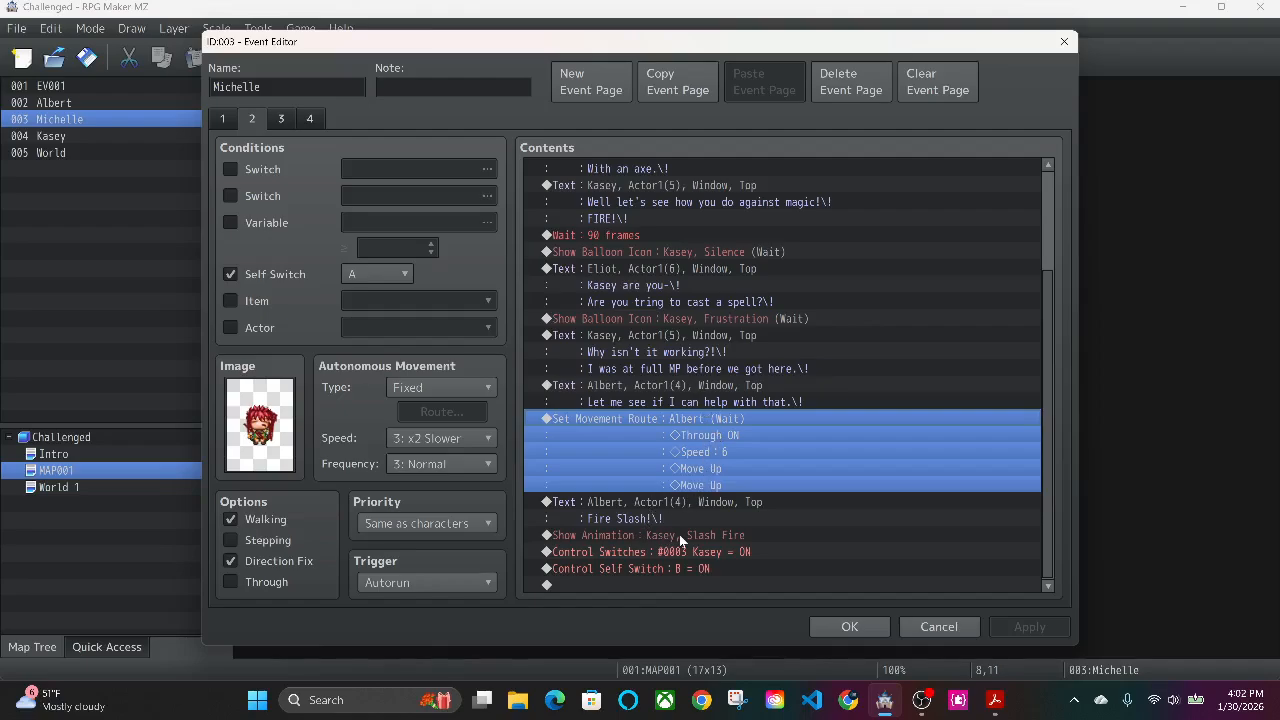
{"action": "left_click", "coordinate": [770, 552]}
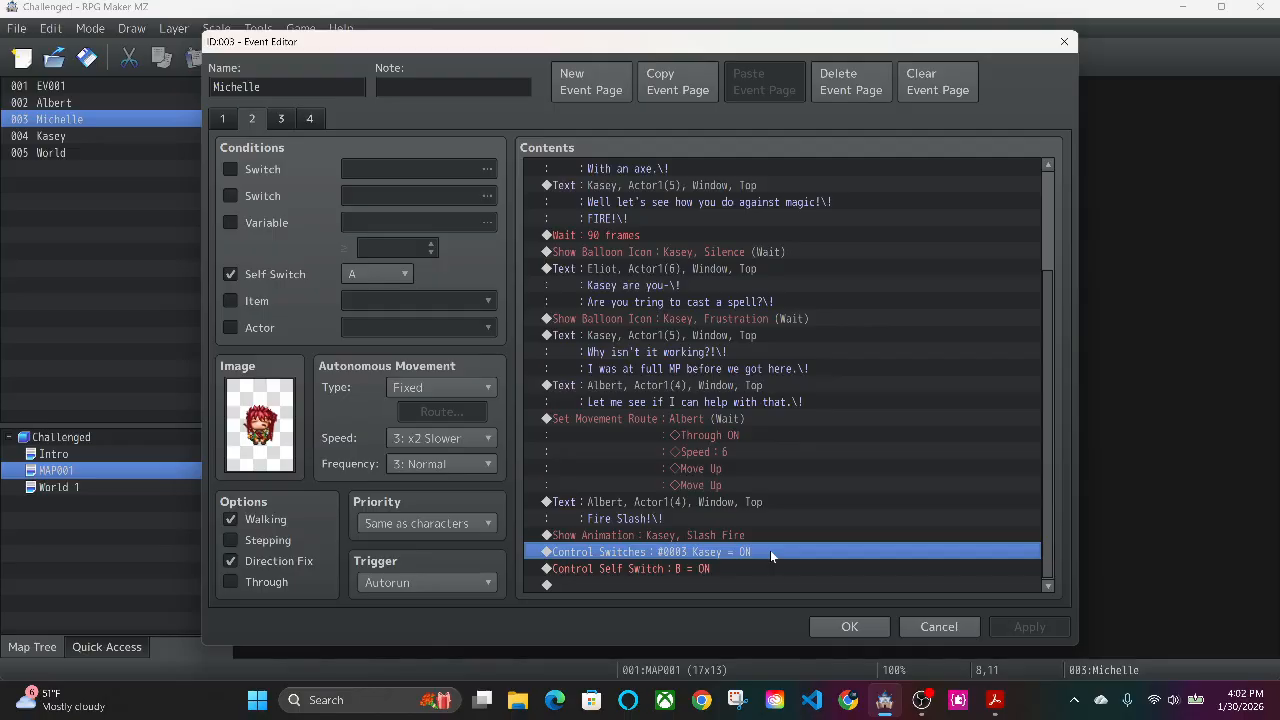
{"action": "left_click", "coordinate": [636, 568]}
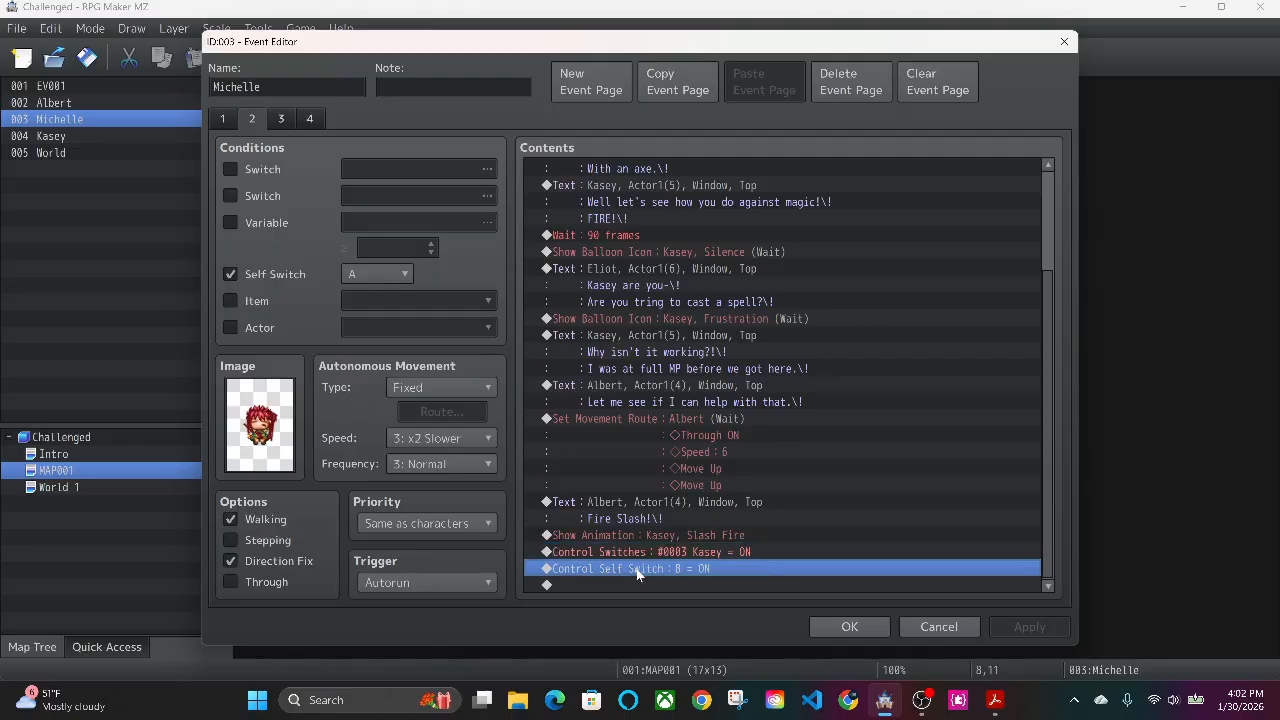
- On page 3 of the Michelle event, copy the Control Self Switch C = ON command from the Loot branch into the Be Respectful branch
{"action": "left_click", "coordinate": [280, 122]}
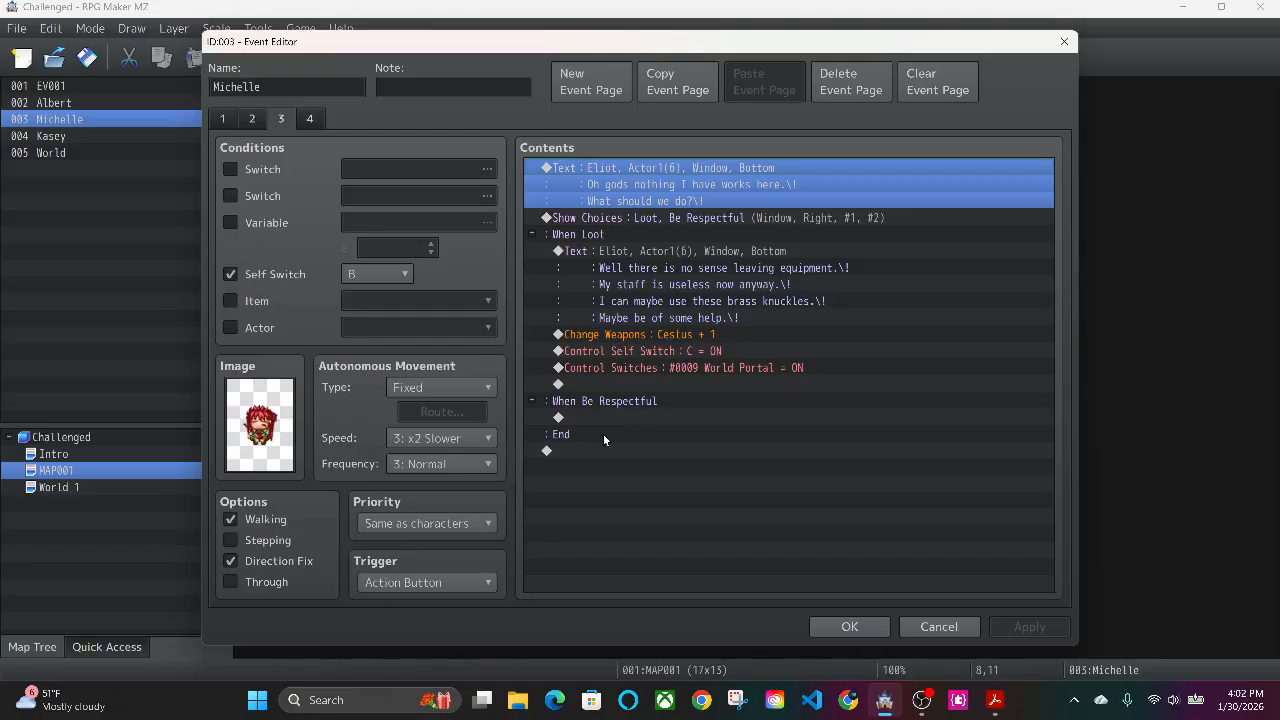
{"action": "right_click", "coordinate": [608, 353]}
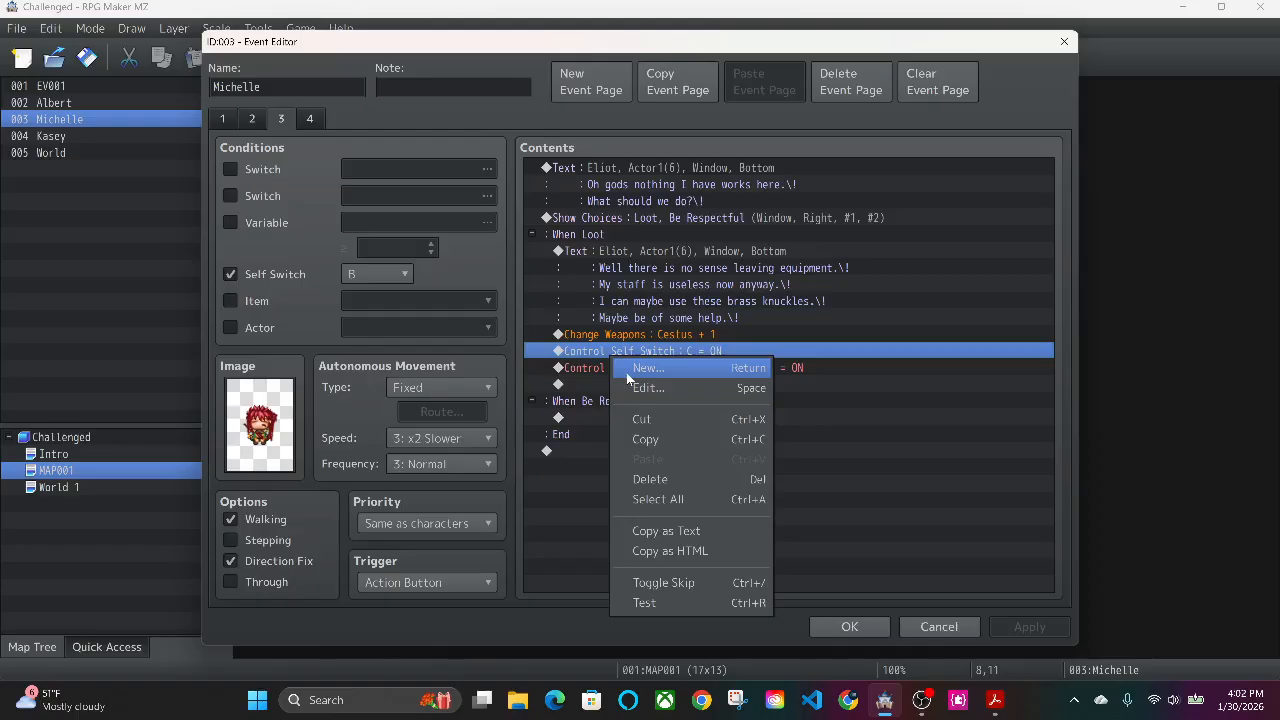
{"action": "left_click", "coordinate": [637, 443]}
{"action": "right_click", "coordinate": [597, 415]}
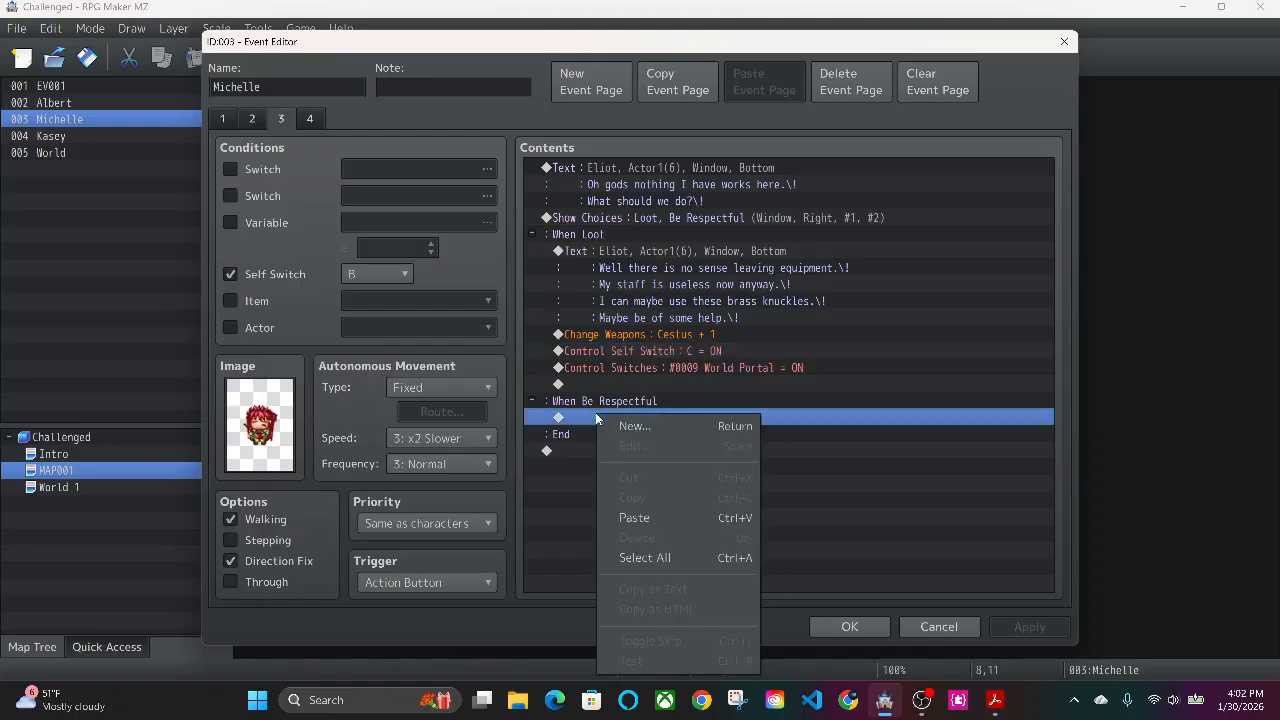
{"action": "left_click", "coordinate": [636, 520]}
- Copy the Control Switches #0009 World Portal = ON command below the self switch in the Be Respectful branch and apply the event changes
{"action": "right_click", "coordinate": [624, 368]}
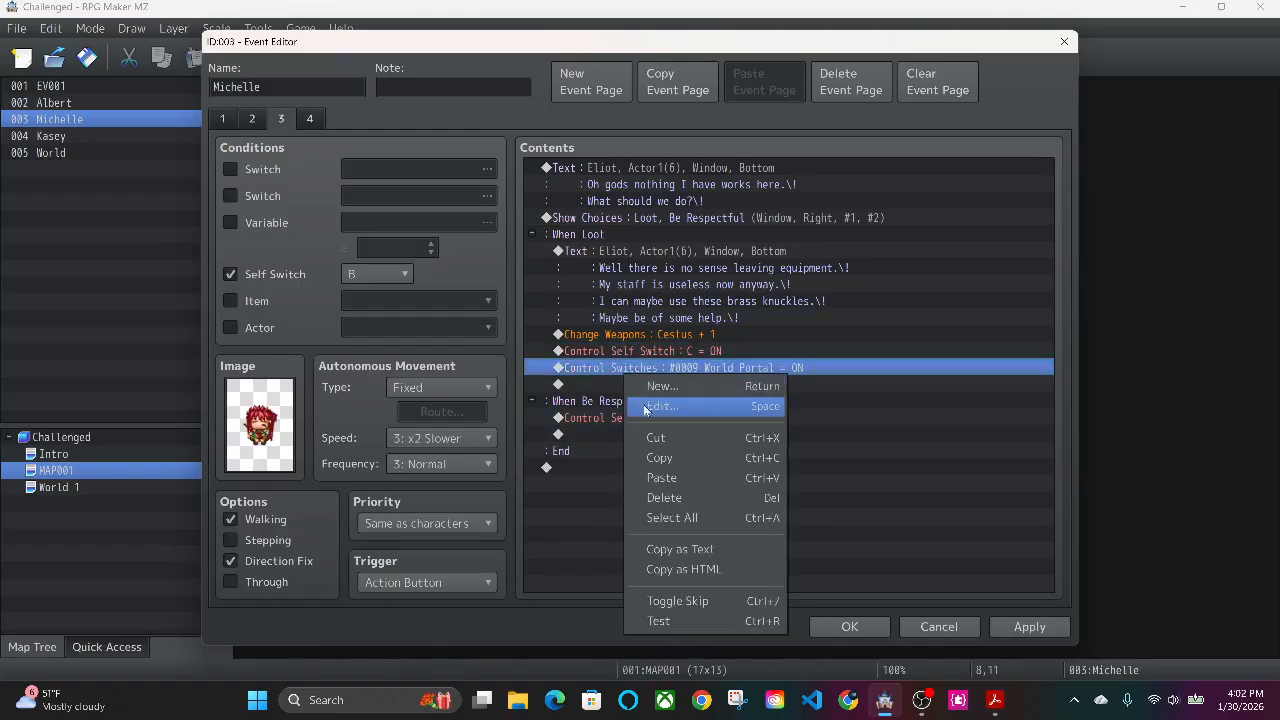
{"action": "left_click", "coordinate": [656, 457]}
{"action": "right_click", "coordinate": [607, 430]}
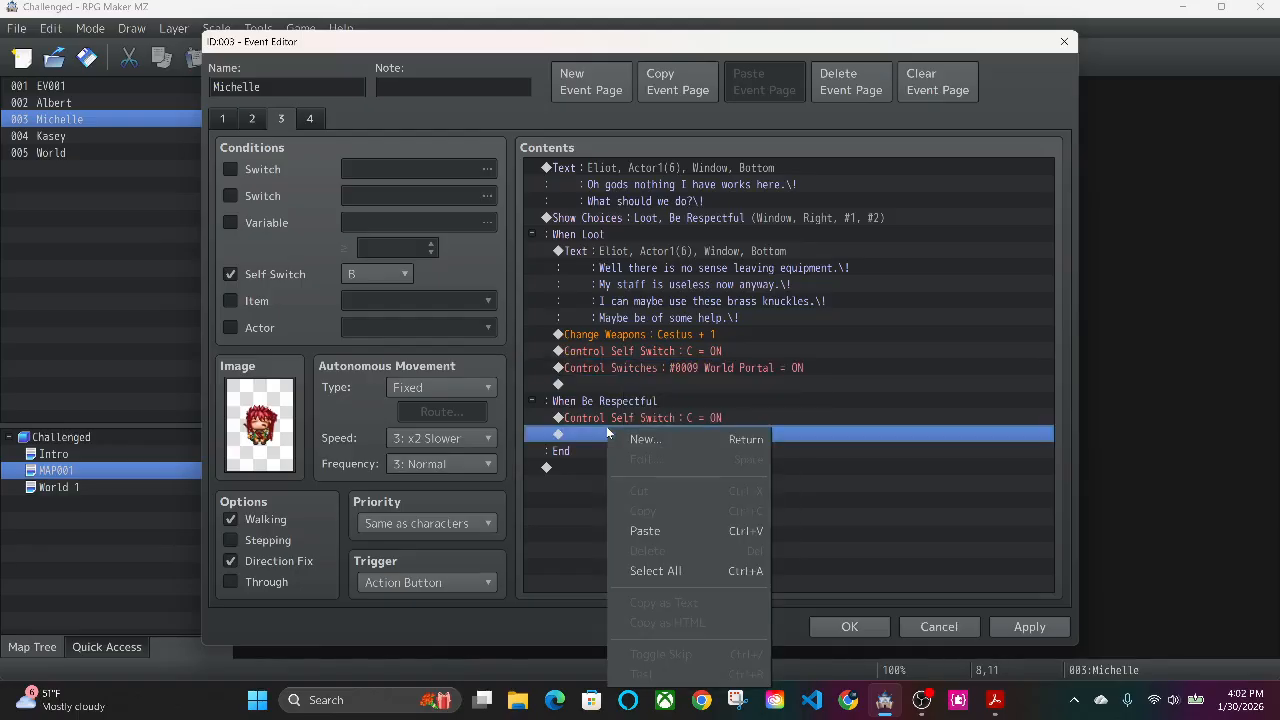
{"action": "left_click", "coordinate": [642, 531]}
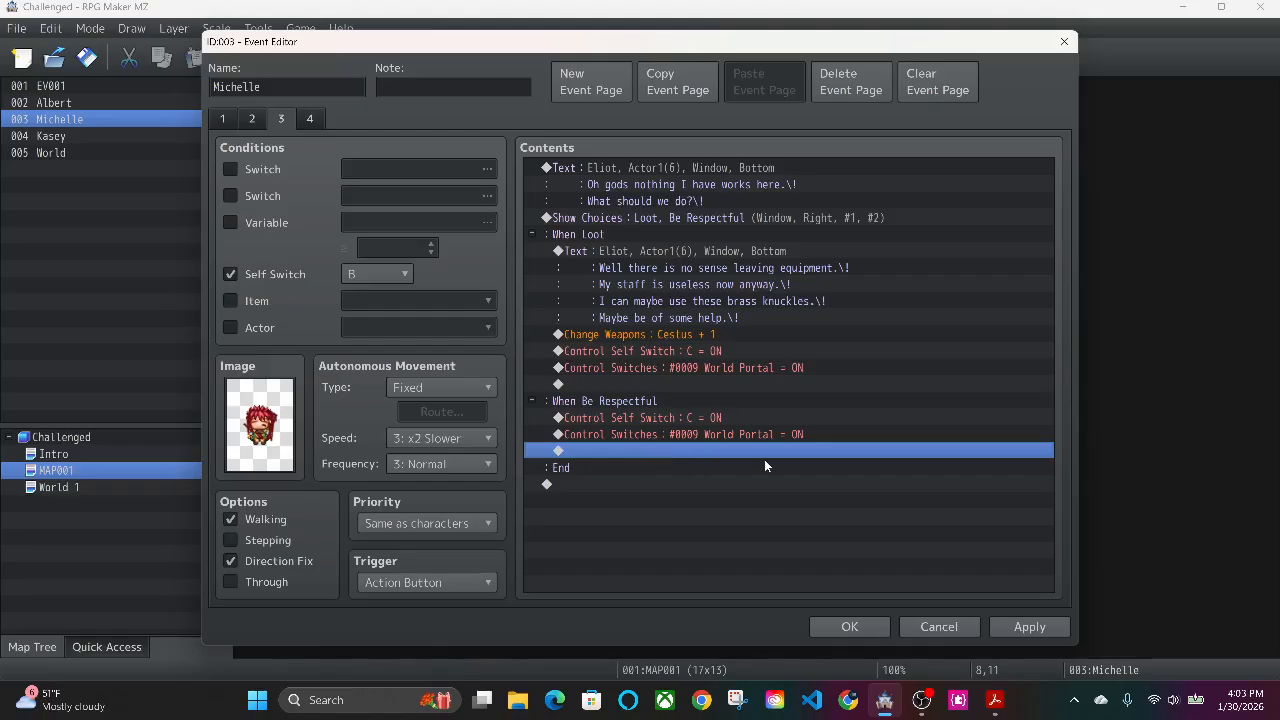
{"action": "left_click", "coordinate": [1017, 627]}
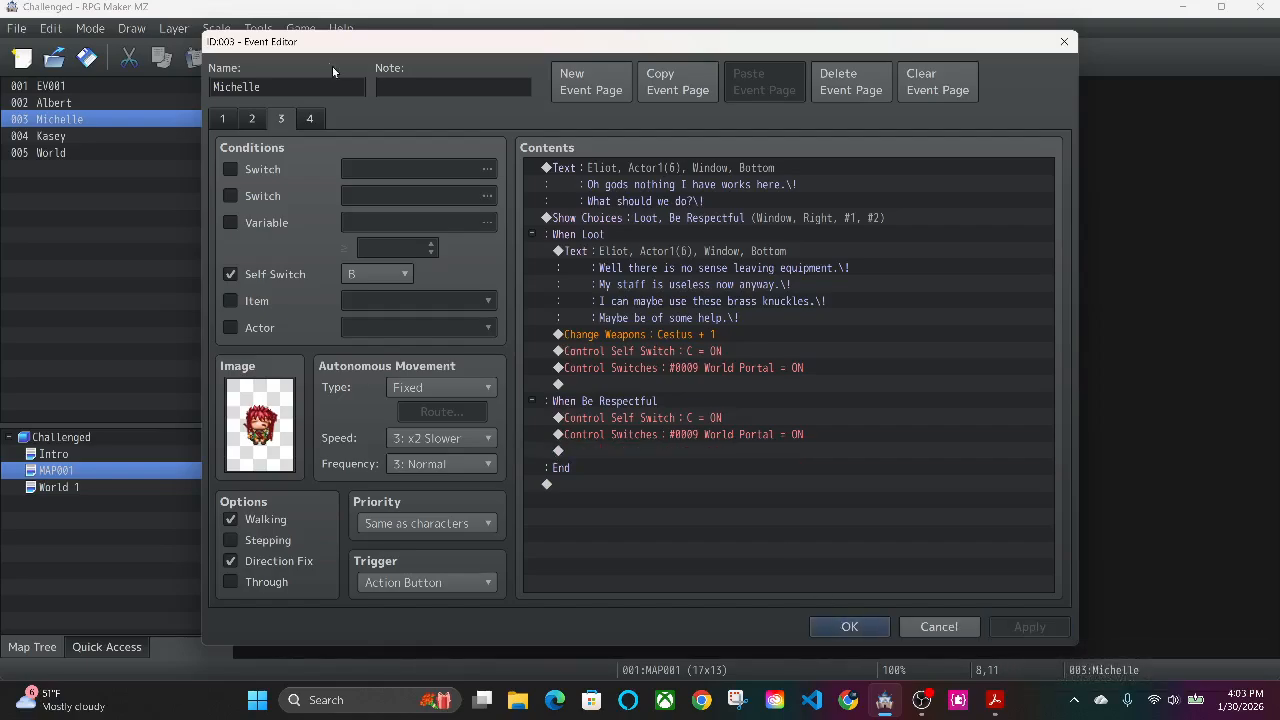
- Check the self switch C condition and closing text on page 4 of the Michelle event, and close the event
{"action": "left_click", "coordinate": [309, 119]}
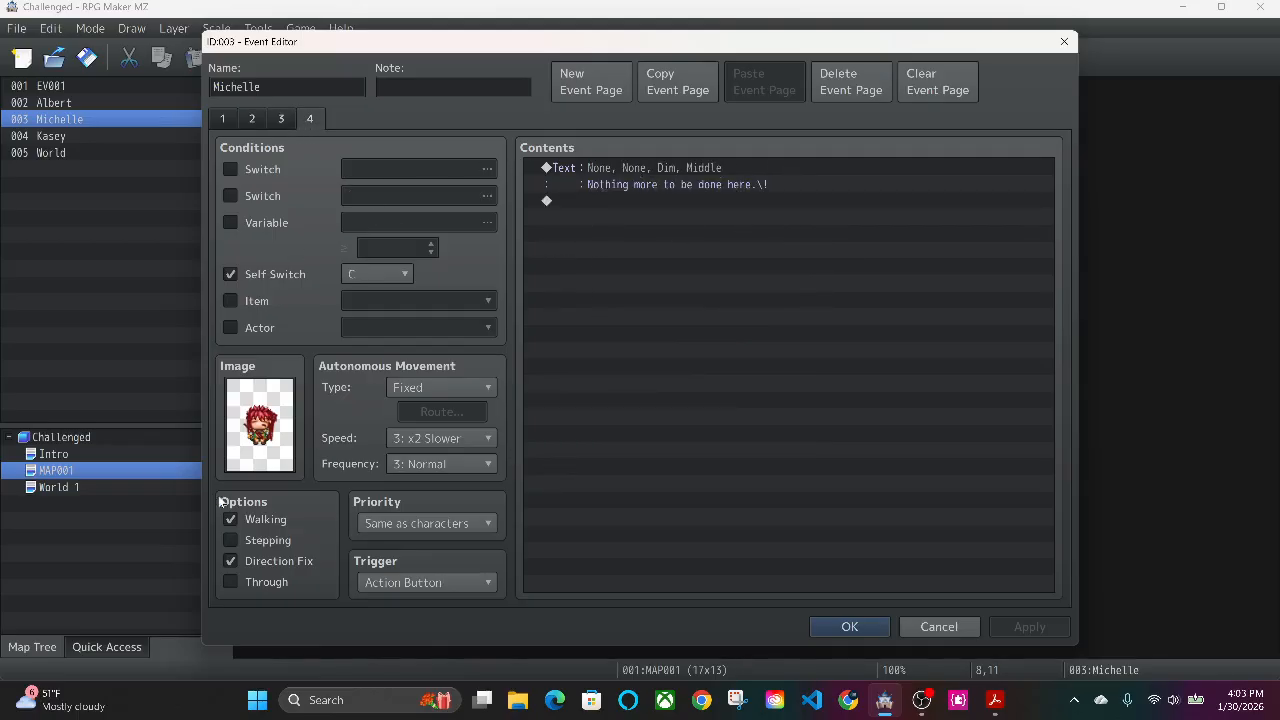
{"action": "left_click", "coordinate": [274, 123]}
{"action": "left_click", "coordinate": [850, 627]}
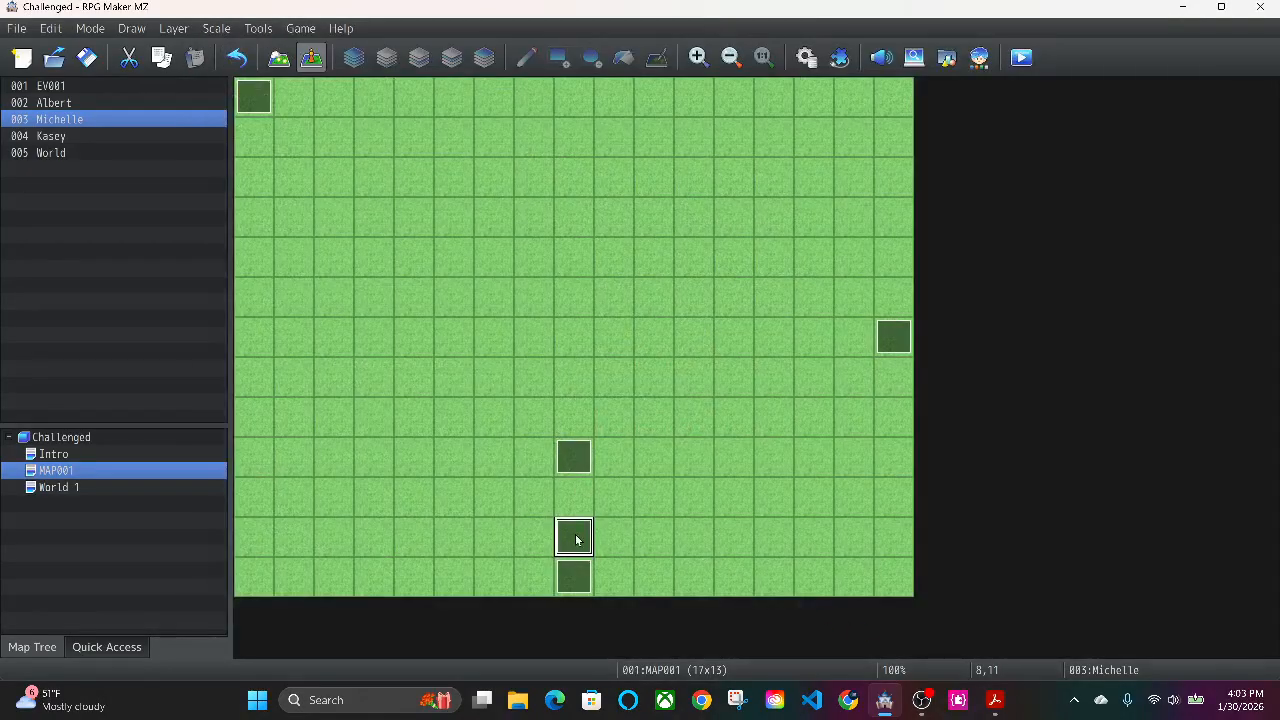
- Open the Kasey event and examine the page 1 switch condition and the dialogue and movement routes on page 2
{"action": "double_click", "coordinate": [573, 457]}
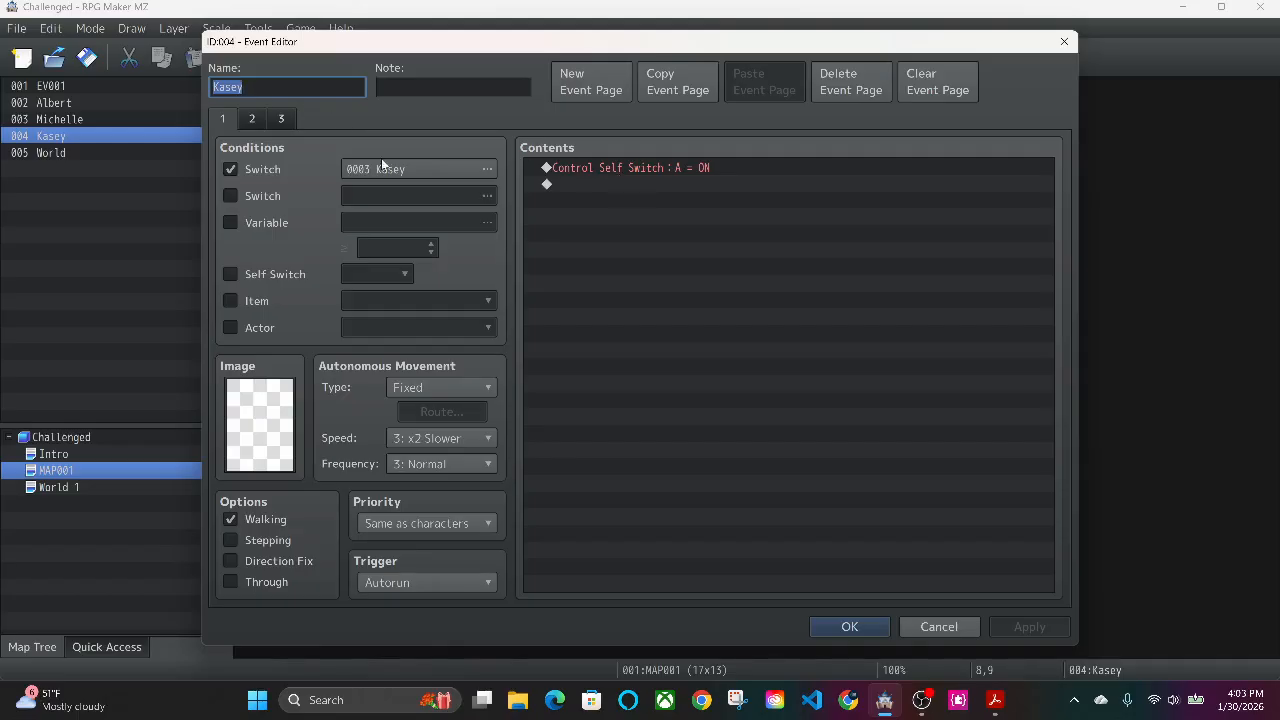
{"action": "left_click", "coordinate": [251, 119]}
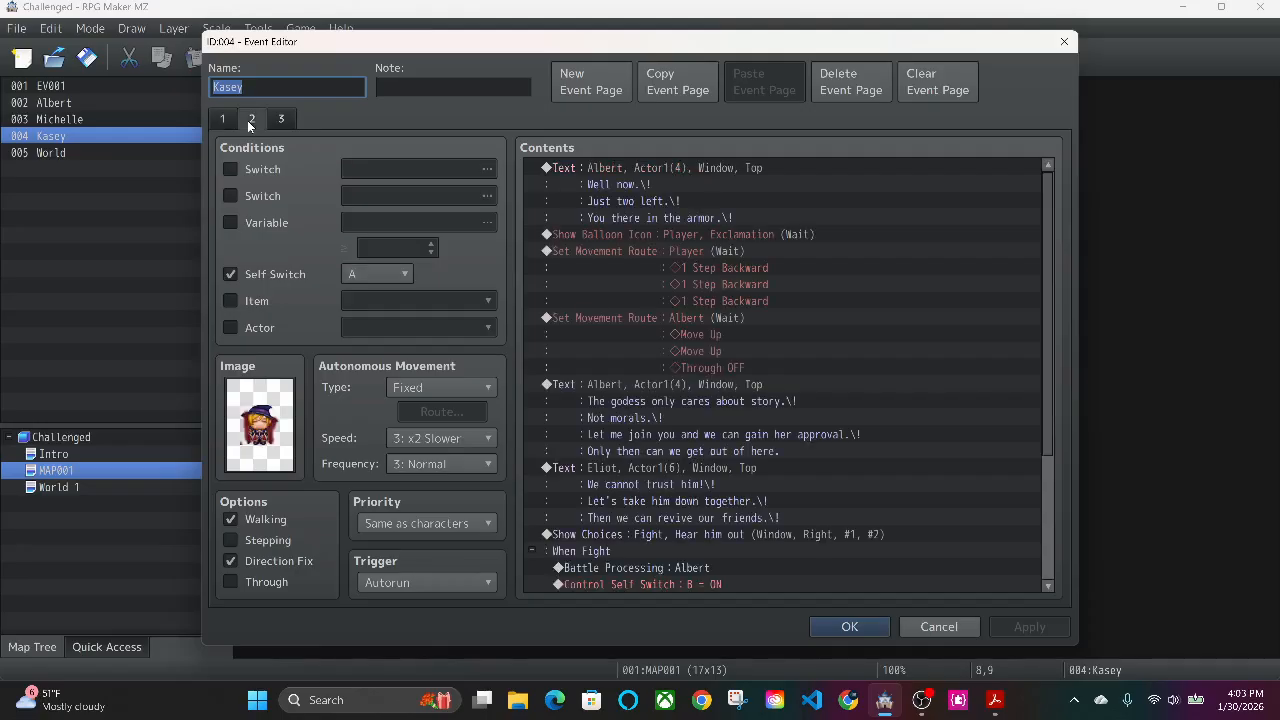
{"action": "scroll", "coordinate": [787, 203], "scroll_direction": "down", "scroll_amount": 4}
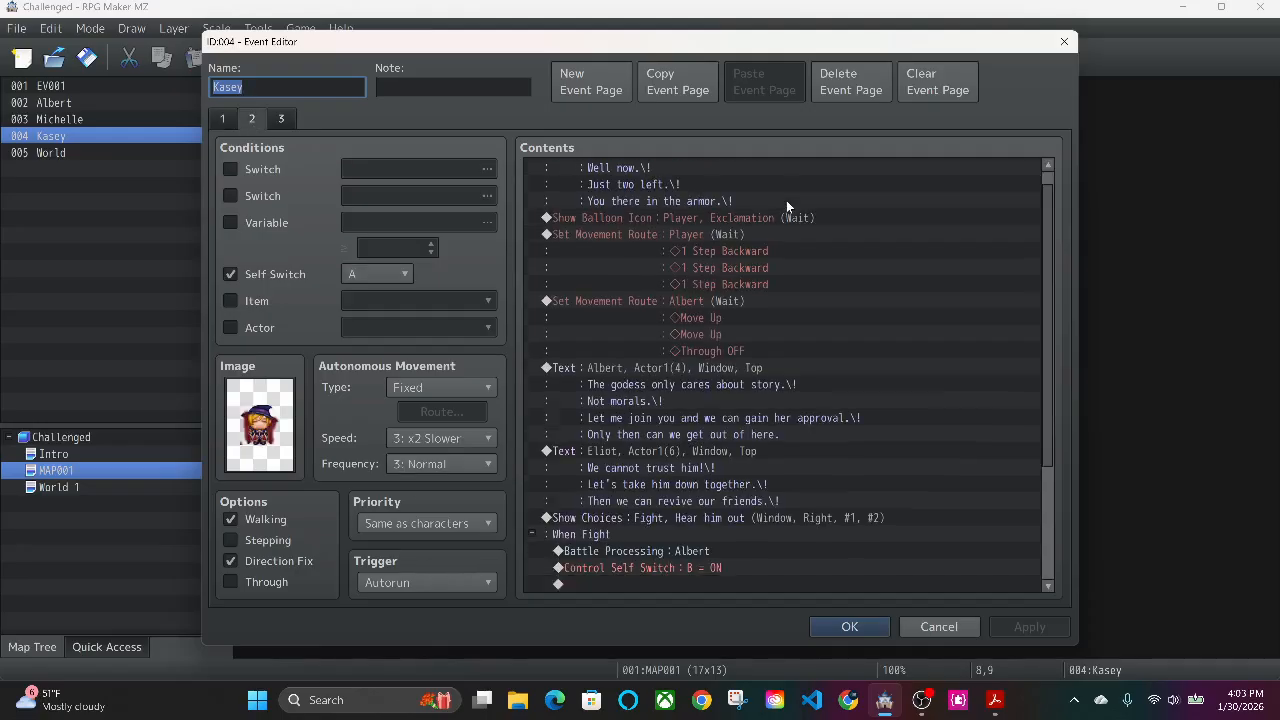
{"action": "scroll", "coordinate": [786, 200], "scroll_direction": "down", "scroll_amount": 6}
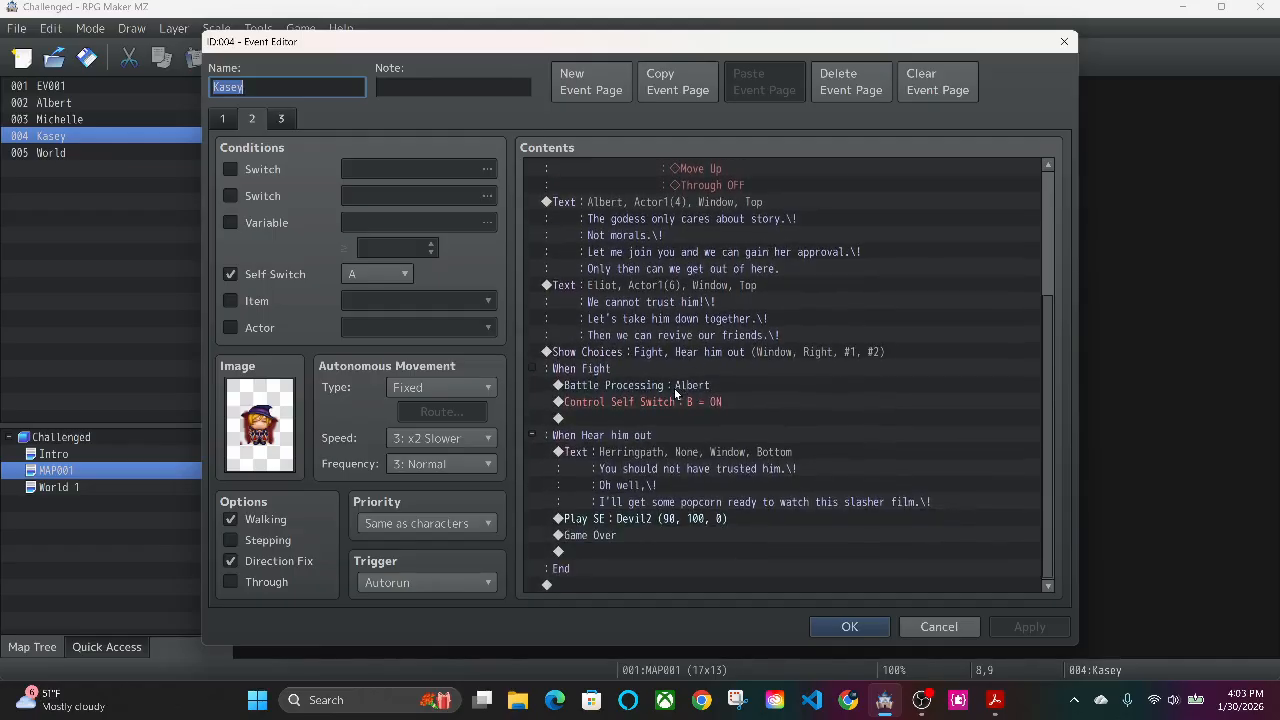
- Examine the commands in the Fight and Hear him out branches on page 2 of the Kasey event, and close the event
{"action": "left_click", "coordinate": [675, 388]}
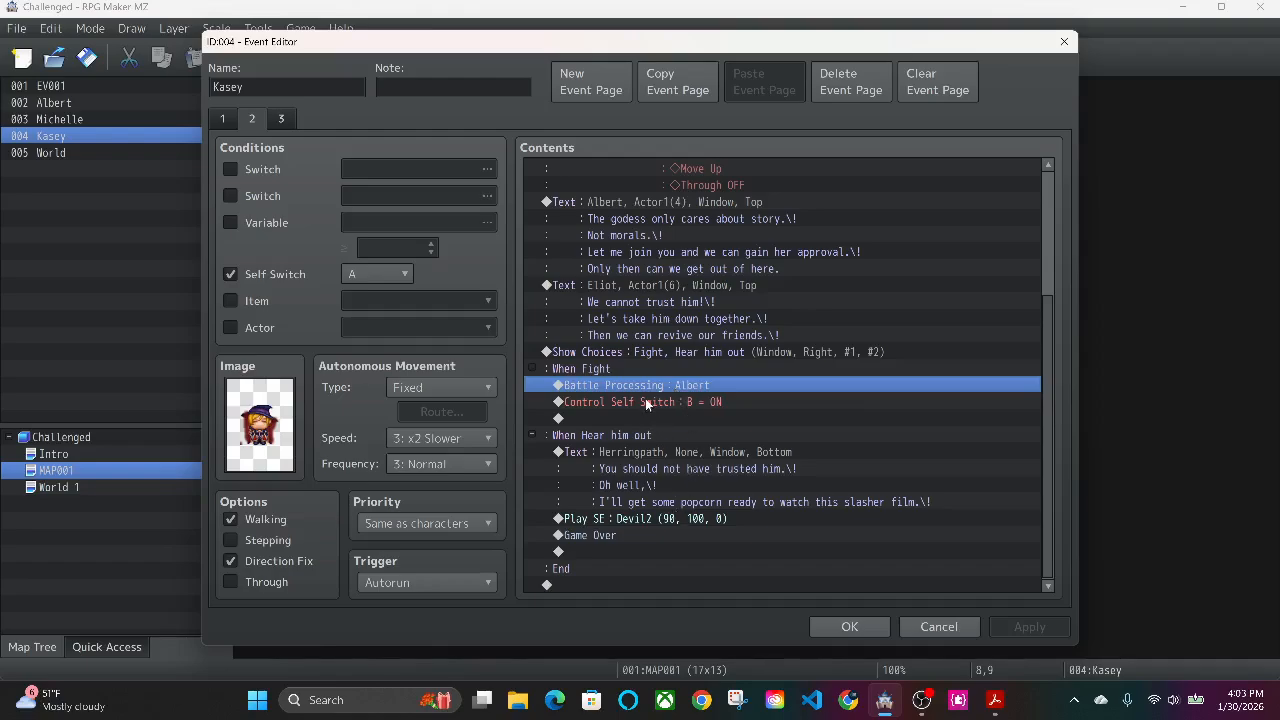
{"action": "left_click", "coordinate": [610, 437]}
{"action": "left_click", "coordinate": [620, 459]}
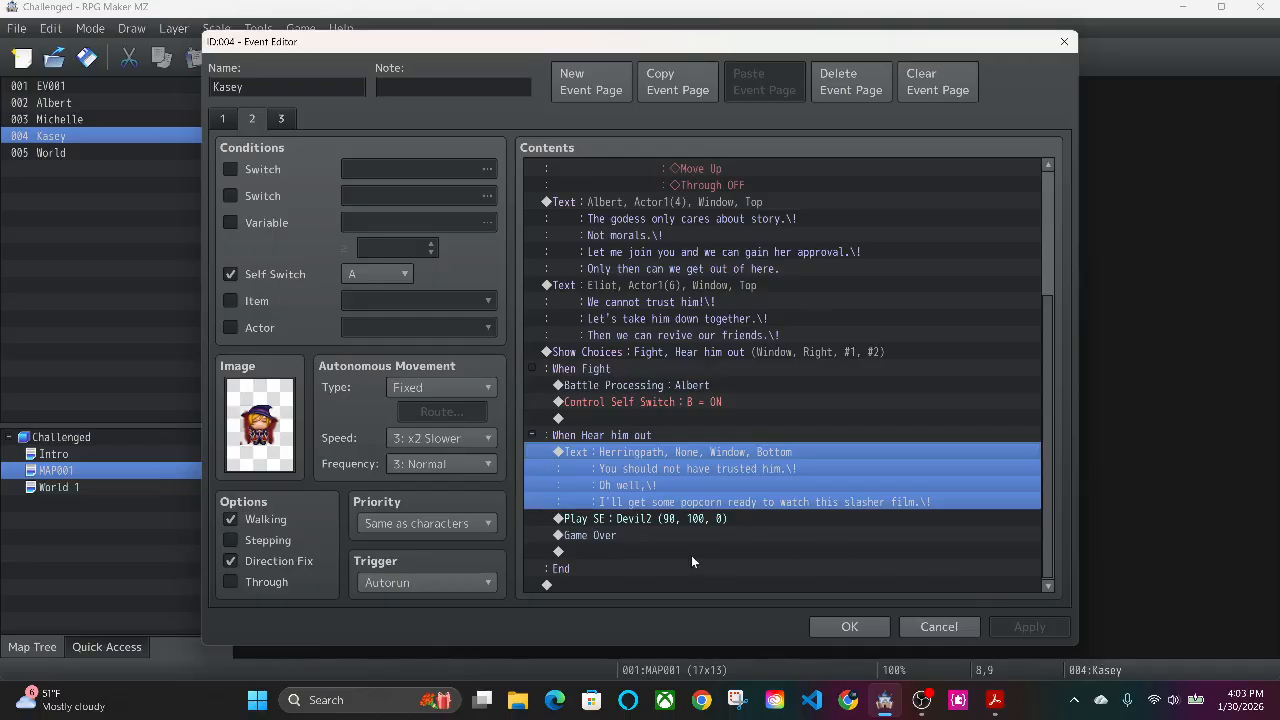
{"action": "left_click", "coordinate": [877, 631]}
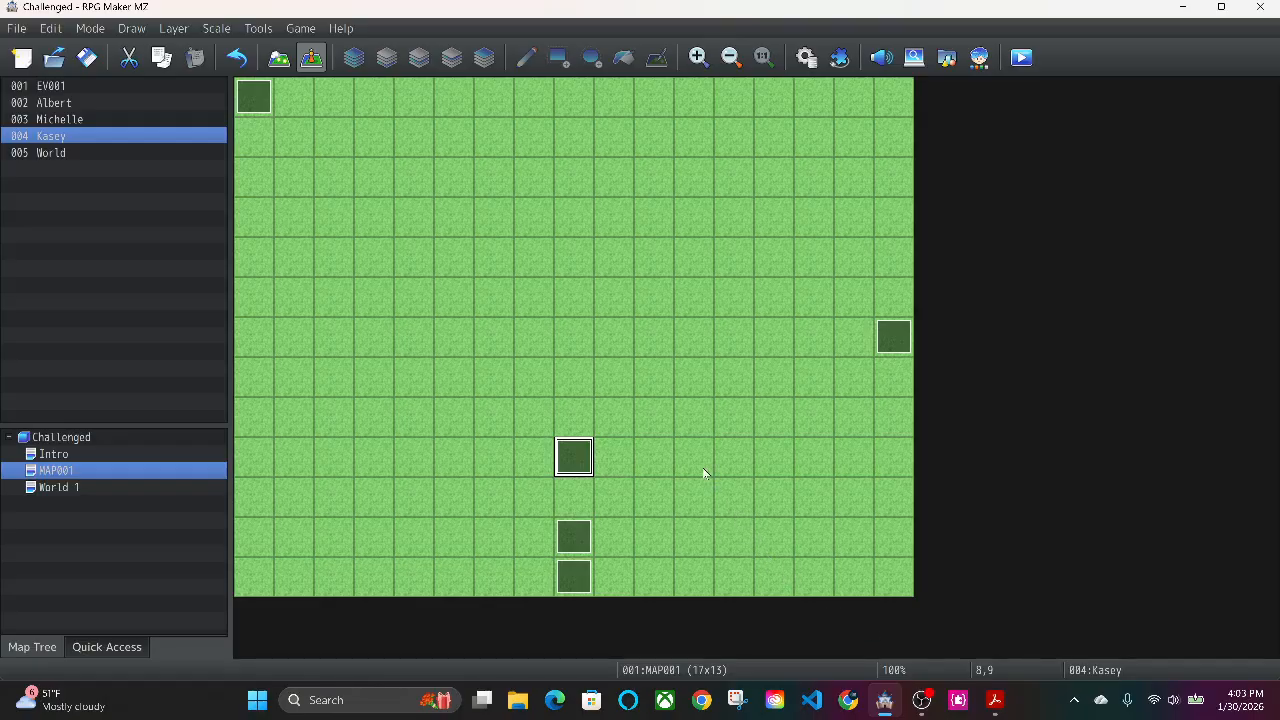
- Reopen the Kasey event to check the self switch B condition and text on page 3, and close it
{"action": "double_click", "coordinate": [571, 450]}
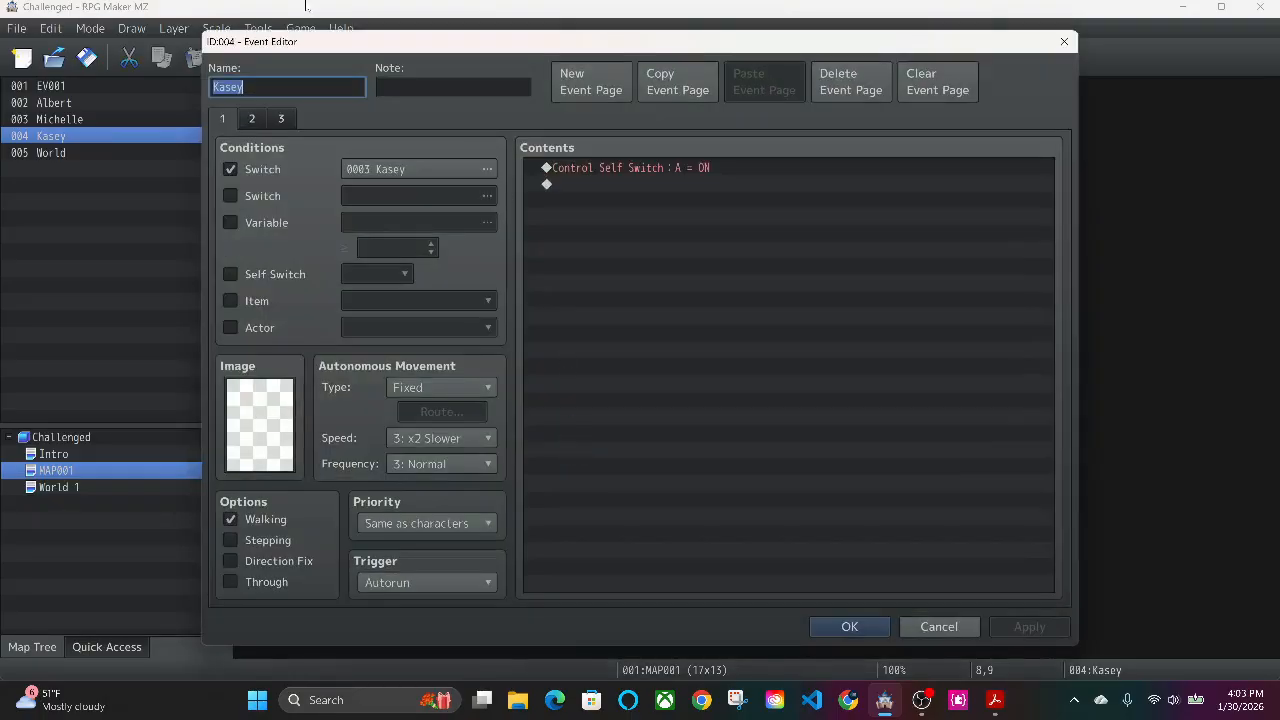
{"action": "left_click", "coordinate": [282, 118]}
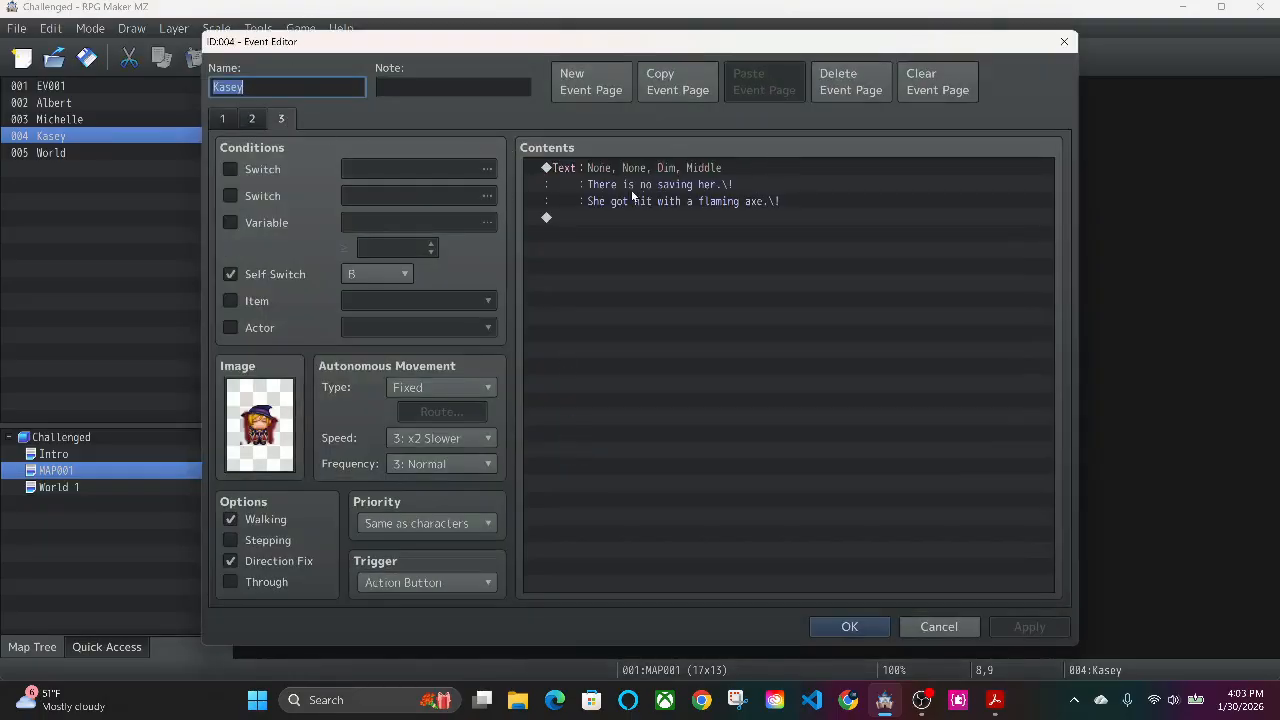
{"action": "left_click", "coordinate": [849, 626]}
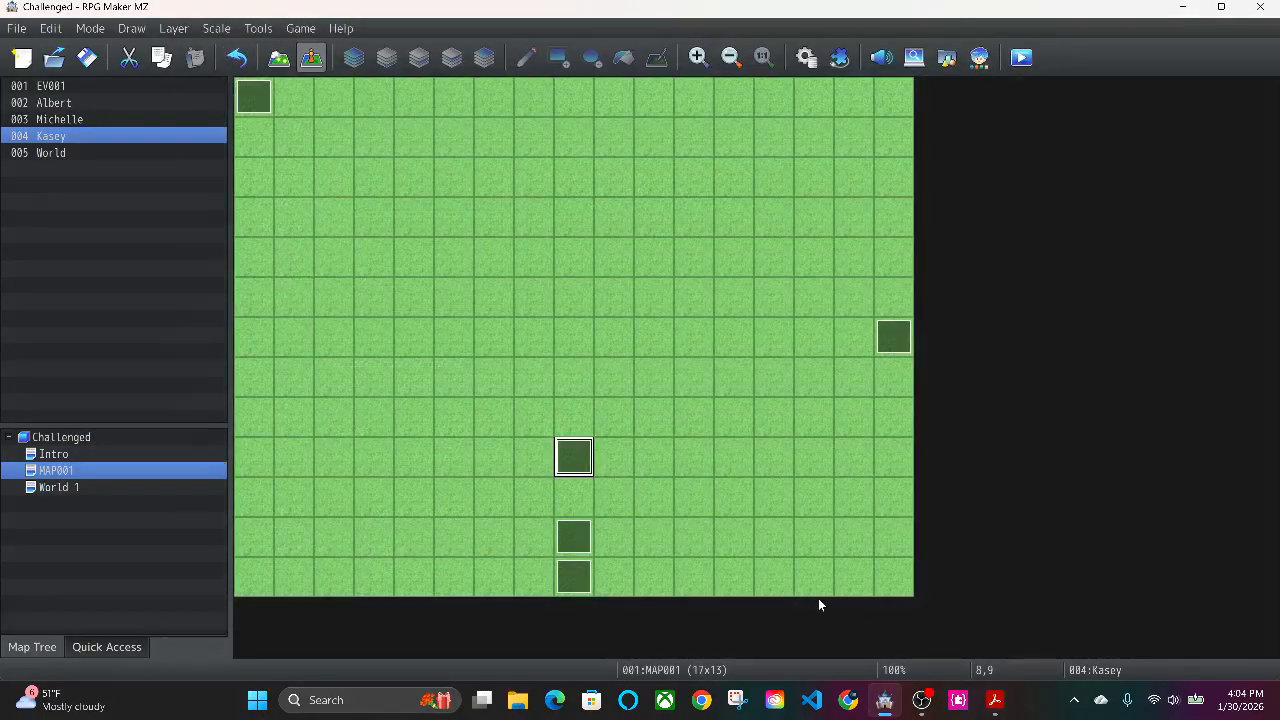